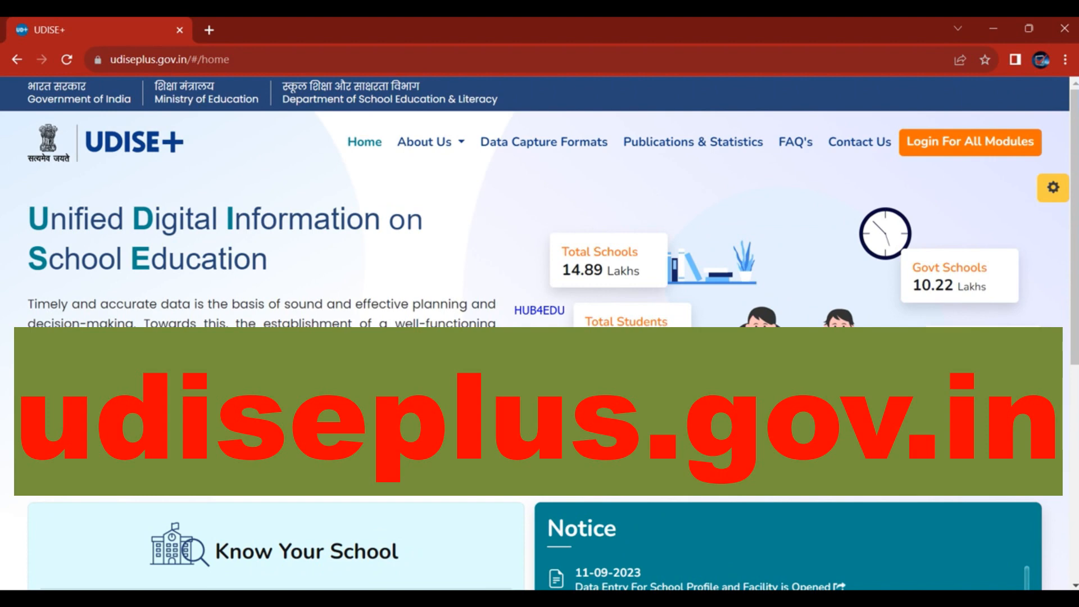
# From 'Login For All Modules', open the Teacher Module sign-in page in a new tab.
pyautogui.click(969, 148)
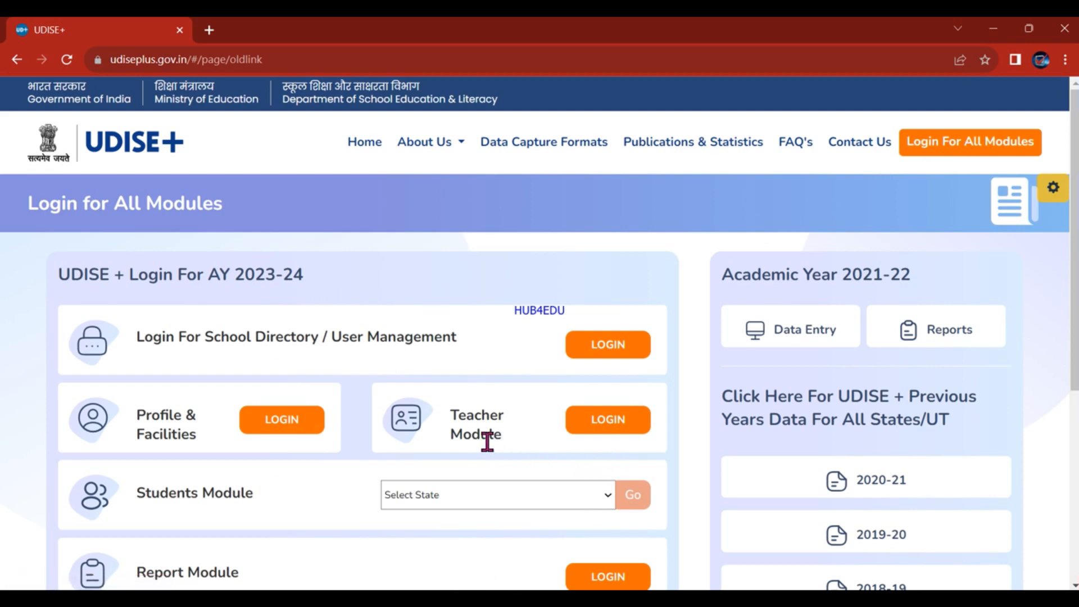
pyautogui.click(616, 432)
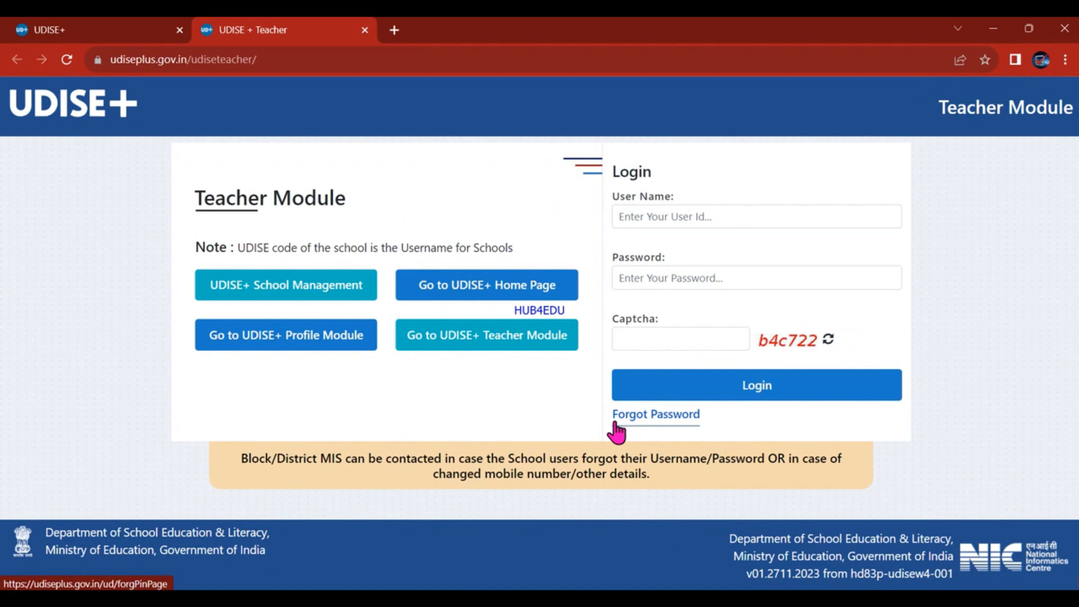
# Enter the school's UDISE code as user name, the password, and the displayed captcha code.
pyautogui.click(711, 210)
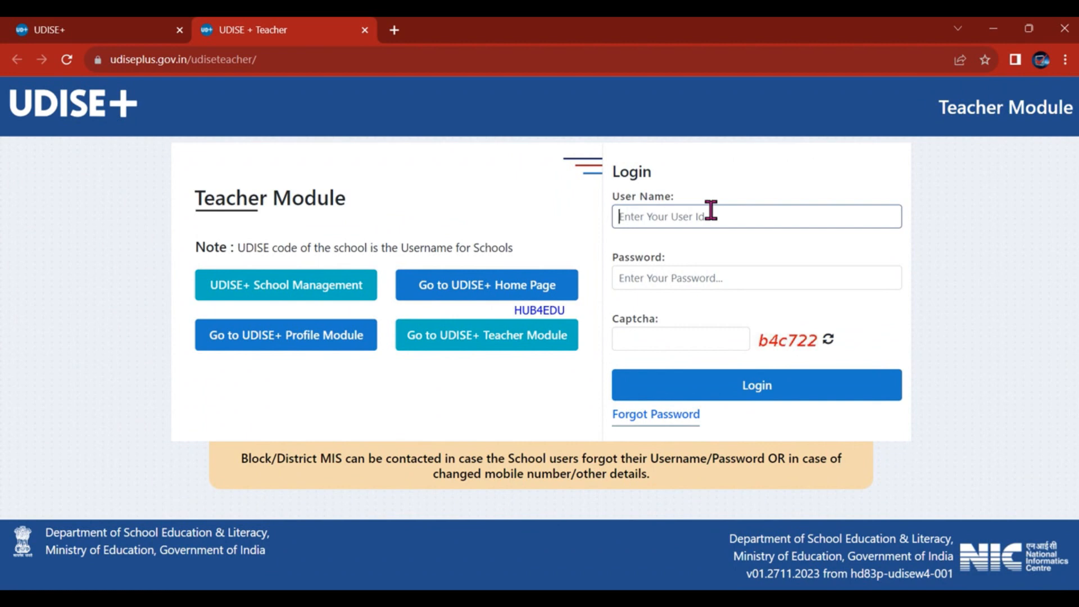
pyautogui.write('•••••')
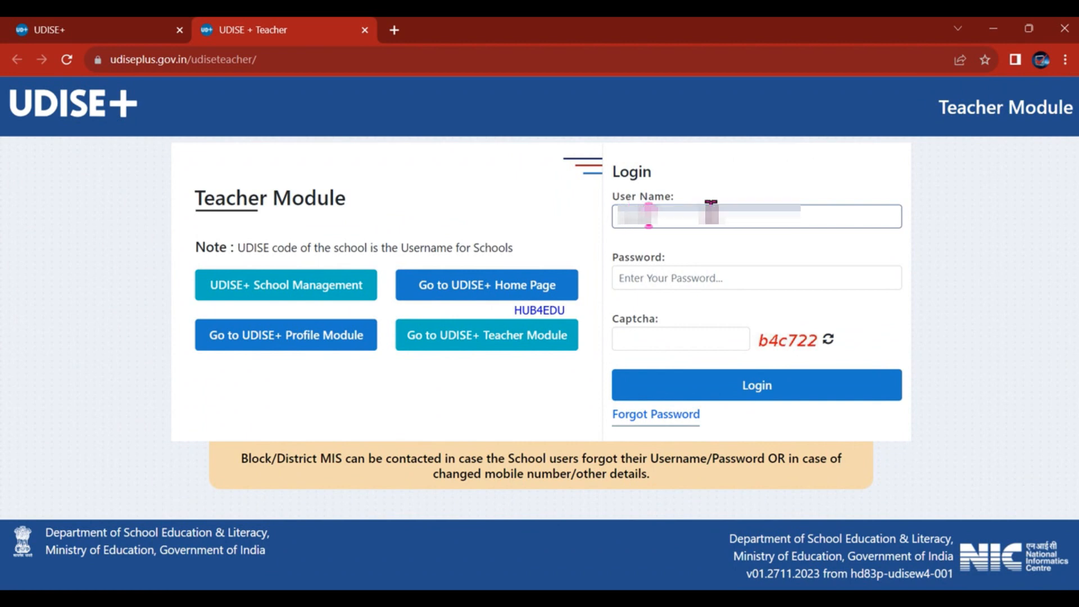
pyautogui.write('•••••')
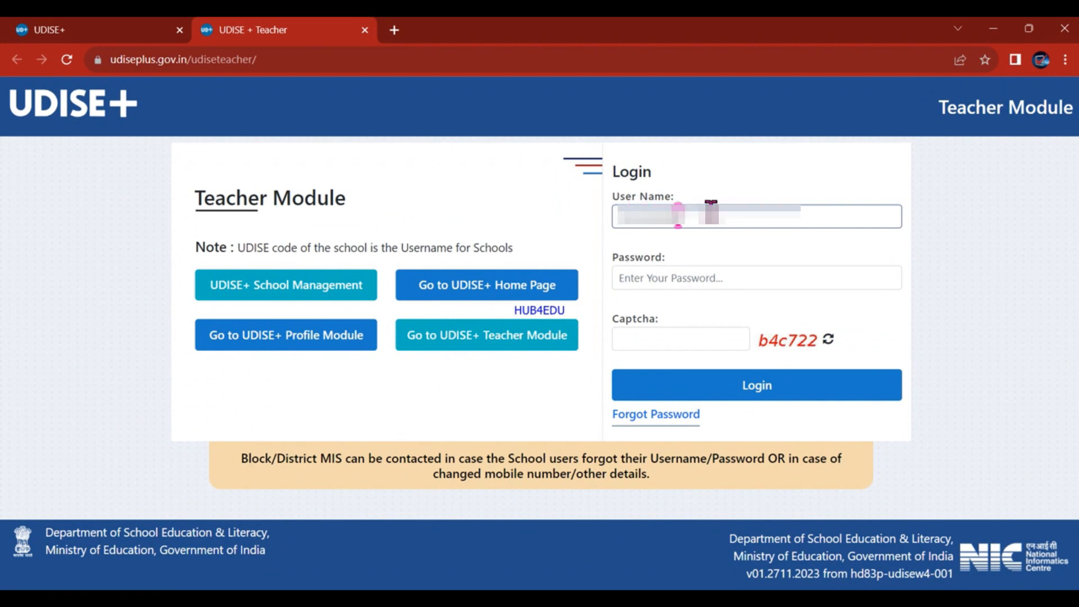
pyautogui.press('Tab')
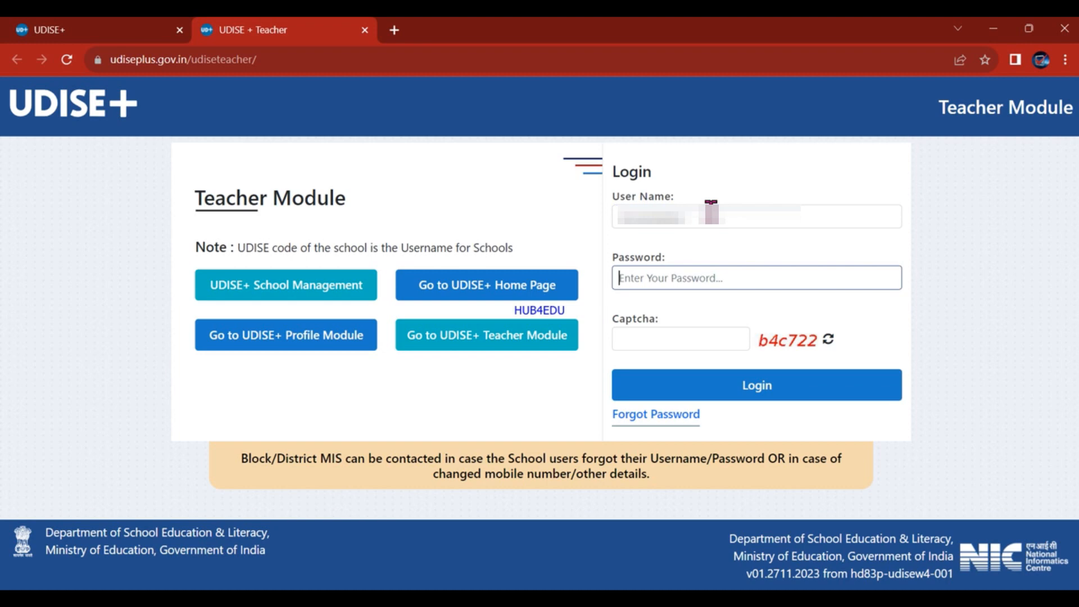
pyautogui.write('••')
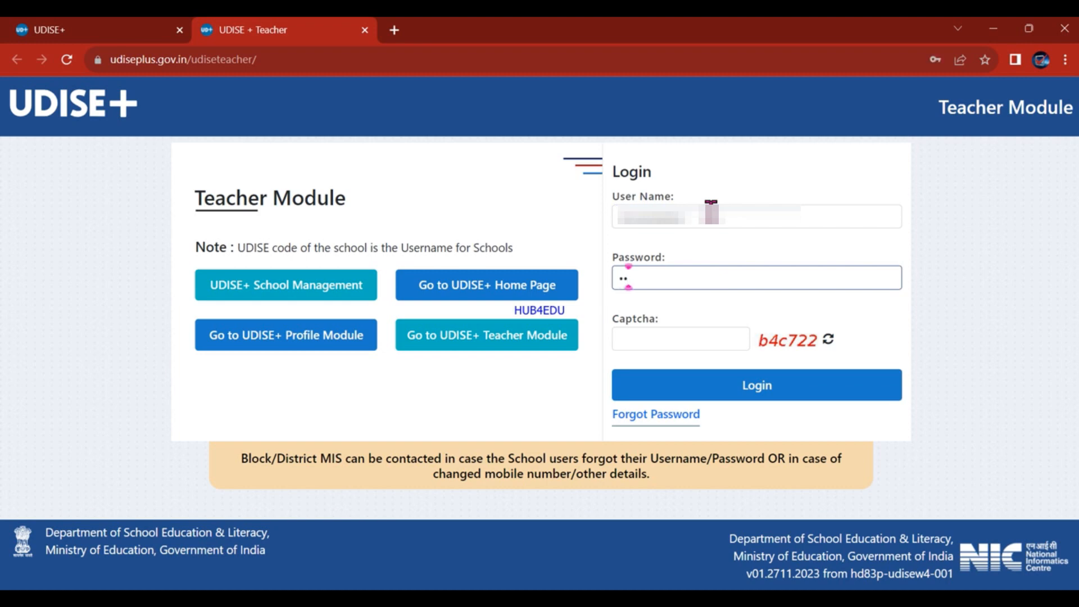
pyautogui.write('••••••')
pyautogui.press('Tab')
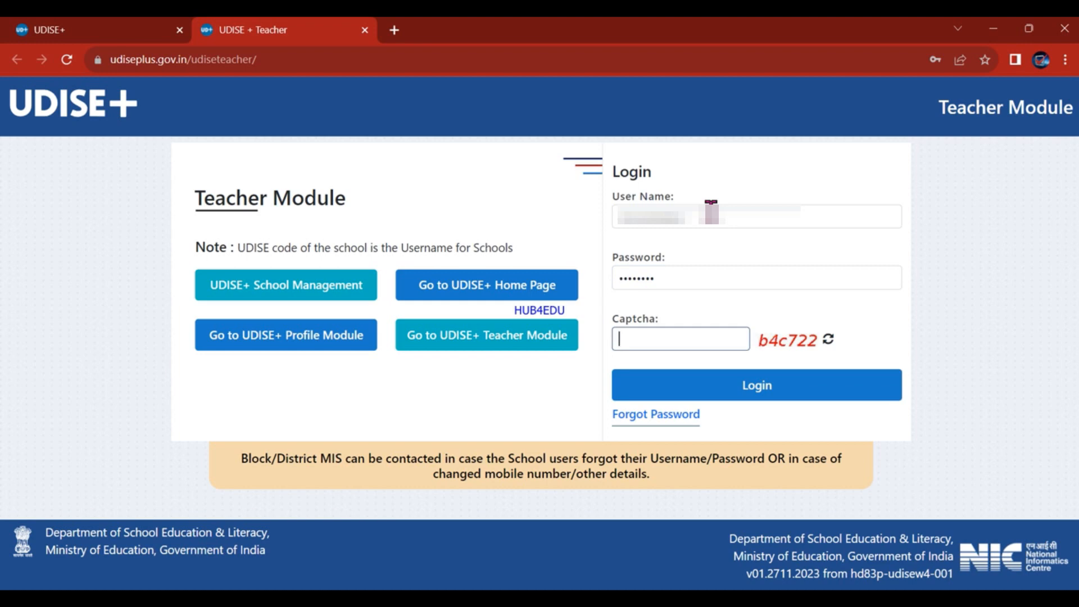
pyautogui.write('b4c')
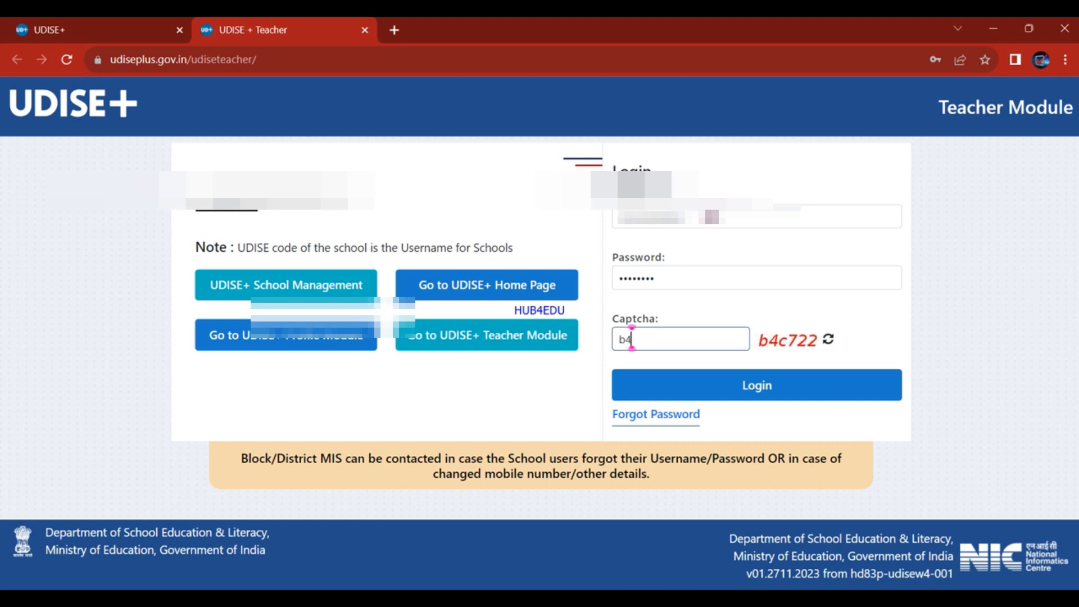
pyautogui.write('722')
# Log in and open the Teacher DCF to reach the Teacher Summary Report with 5 staff.
pyautogui.click(762, 396)
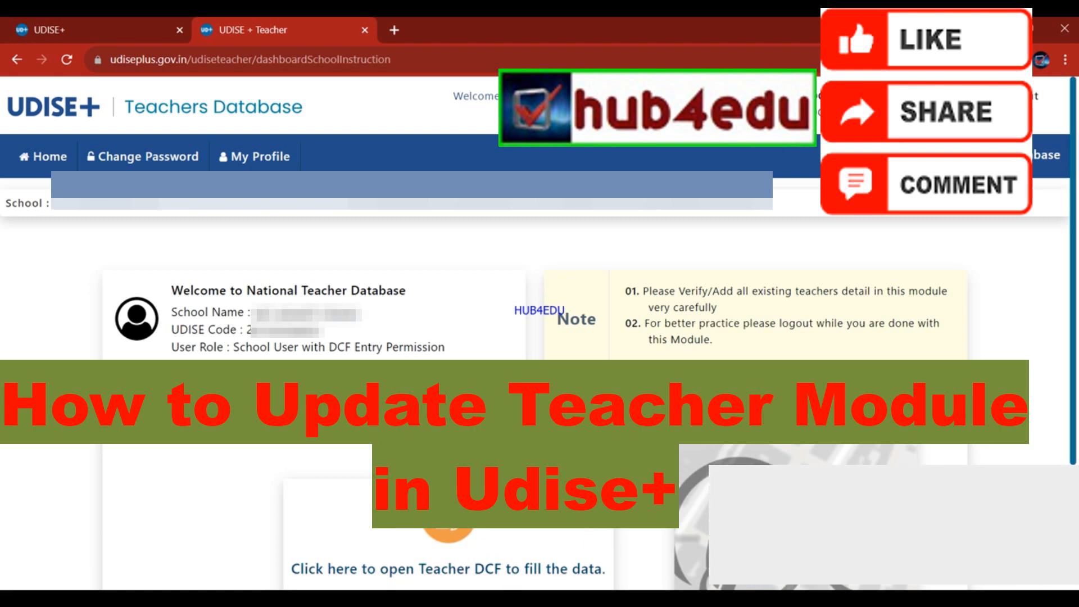
pyautogui.click(414, 569)
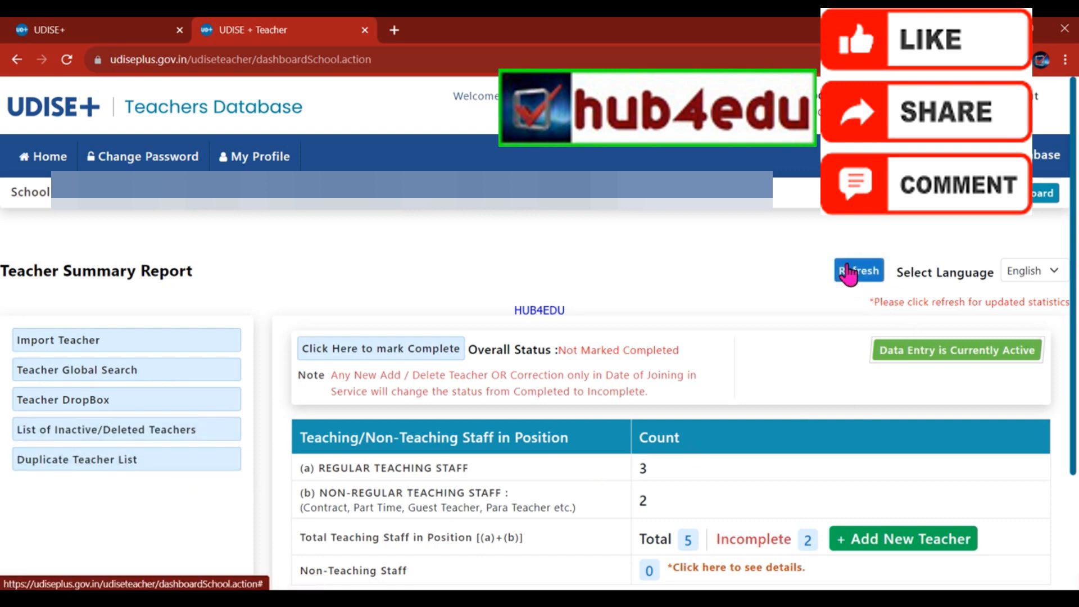
pyautogui.click(1034, 270)
pyautogui.click(1034, 304)
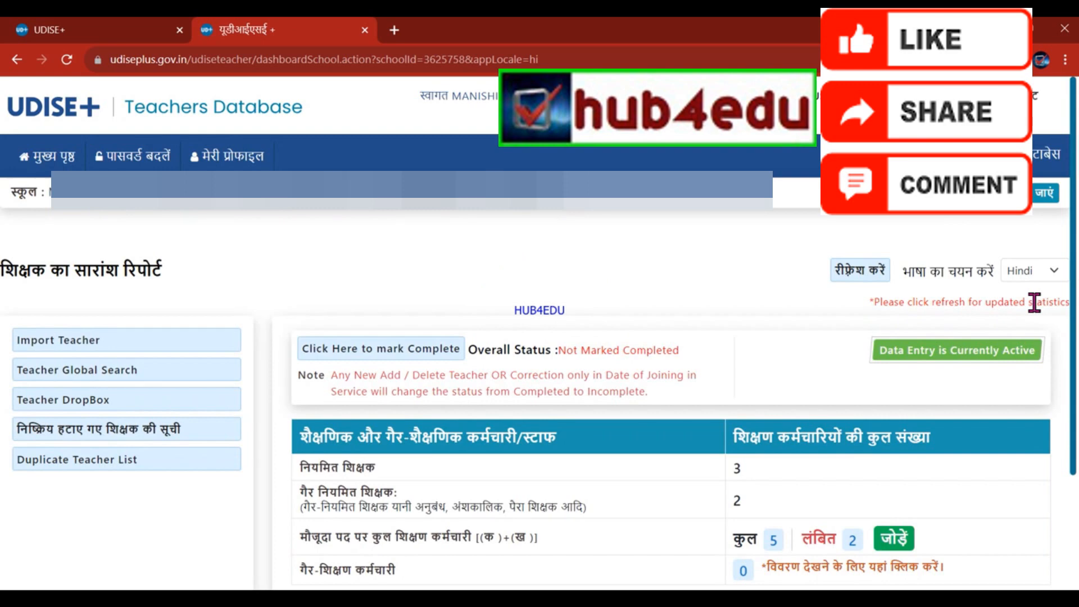
pyautogui.click(1031, 265)
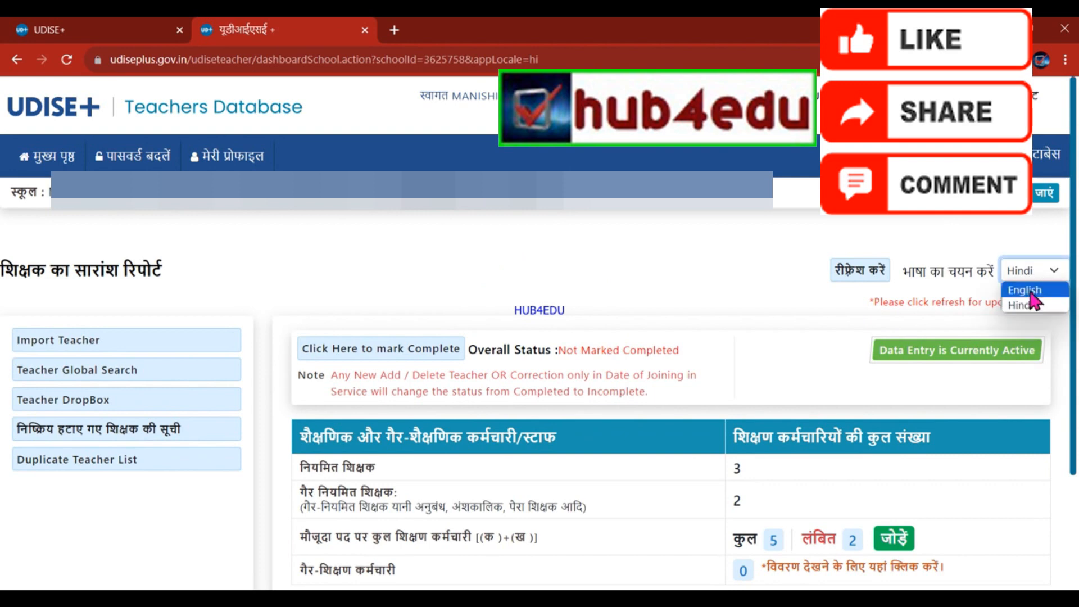
pyautogui.click(1030, 291)
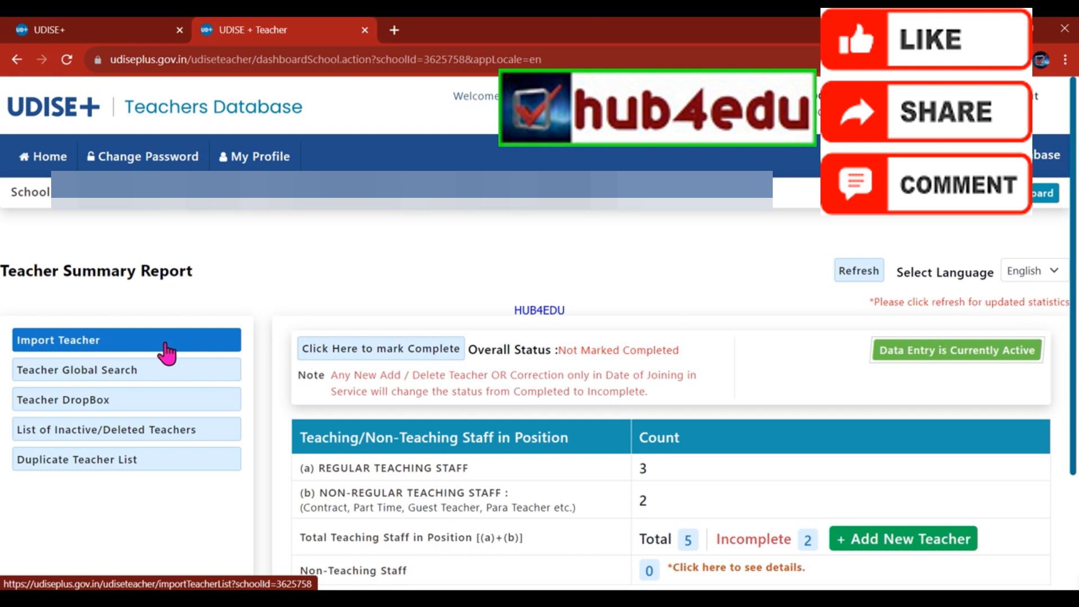
# Go to Import Teacher and bring up the Get National Code dialog.
pyautogui.click(88, 352)
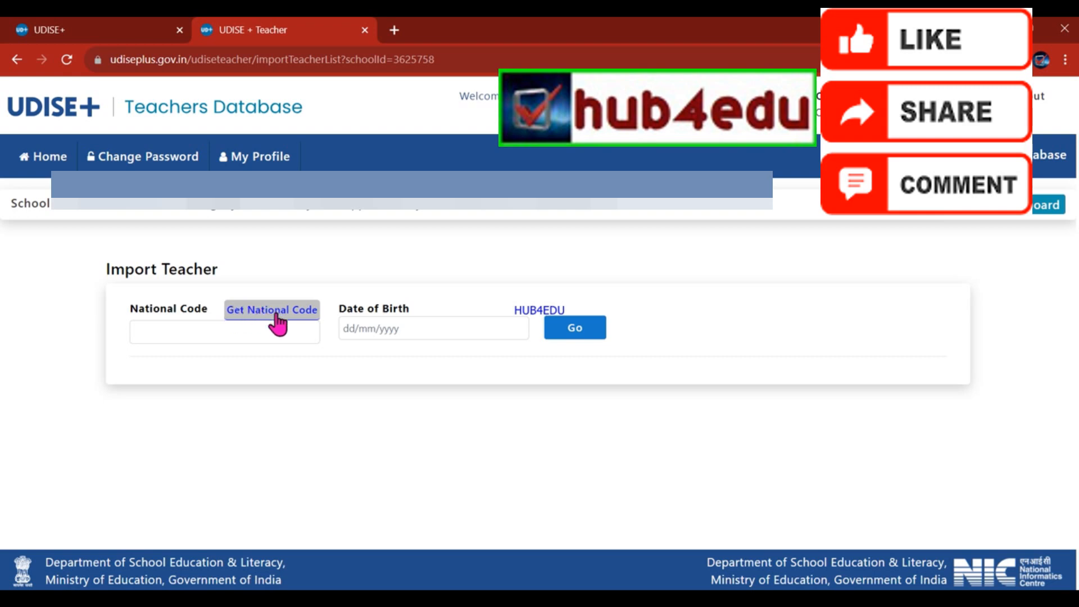
pyautogui.click(277, 316)
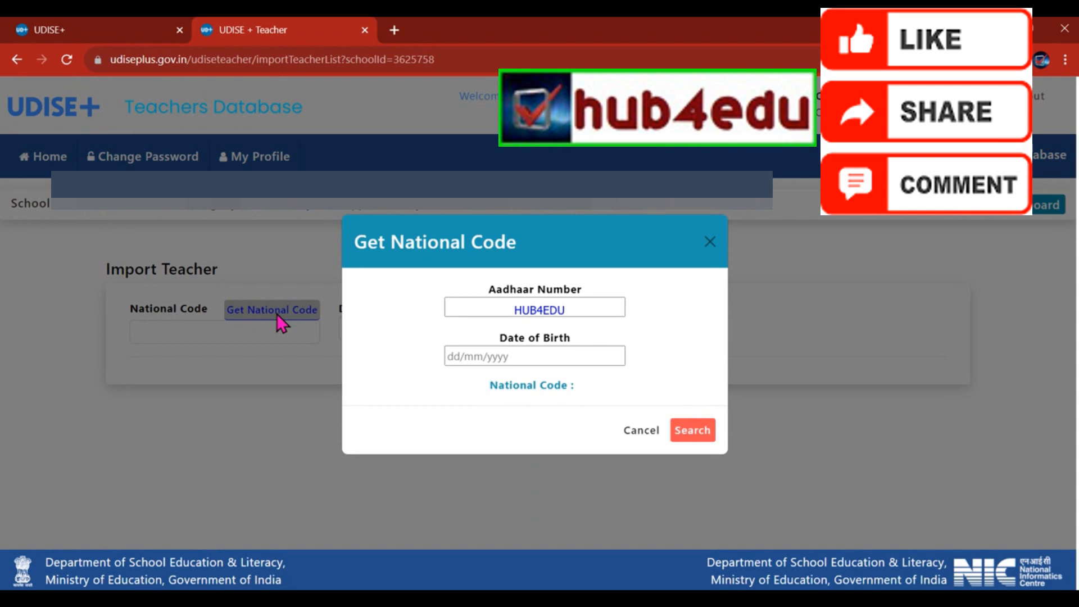
# Inspect the Aadhaar Number and Date of Birth fields, then close the Get National Code dialog.
pyautogui.click(458, 304)
pyautogui.click(474, 354)
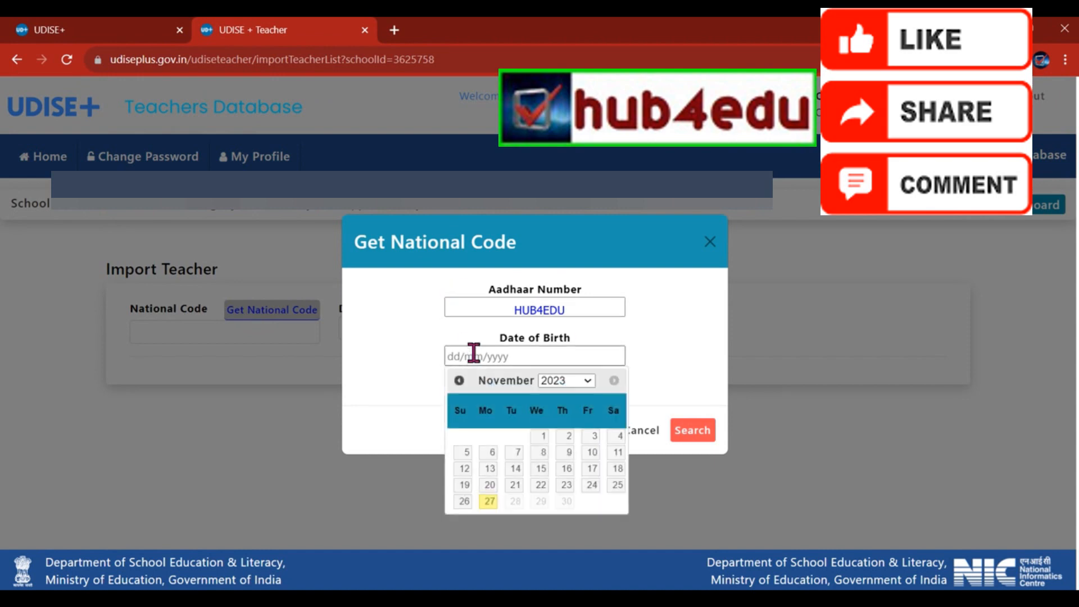
pyautogui.click(685, 311)
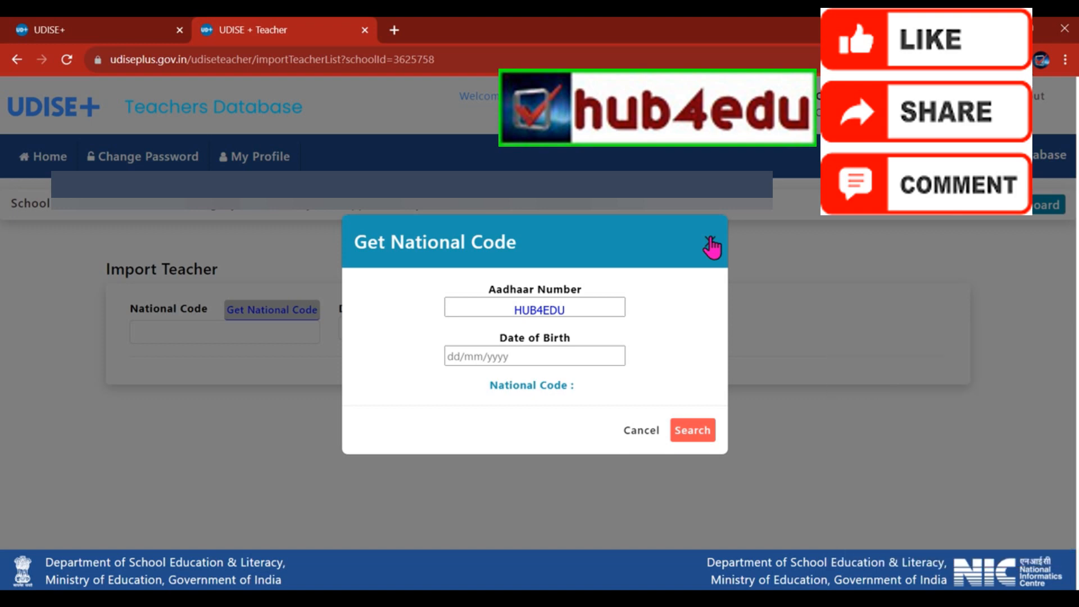
pyautogui.click(710, 243)
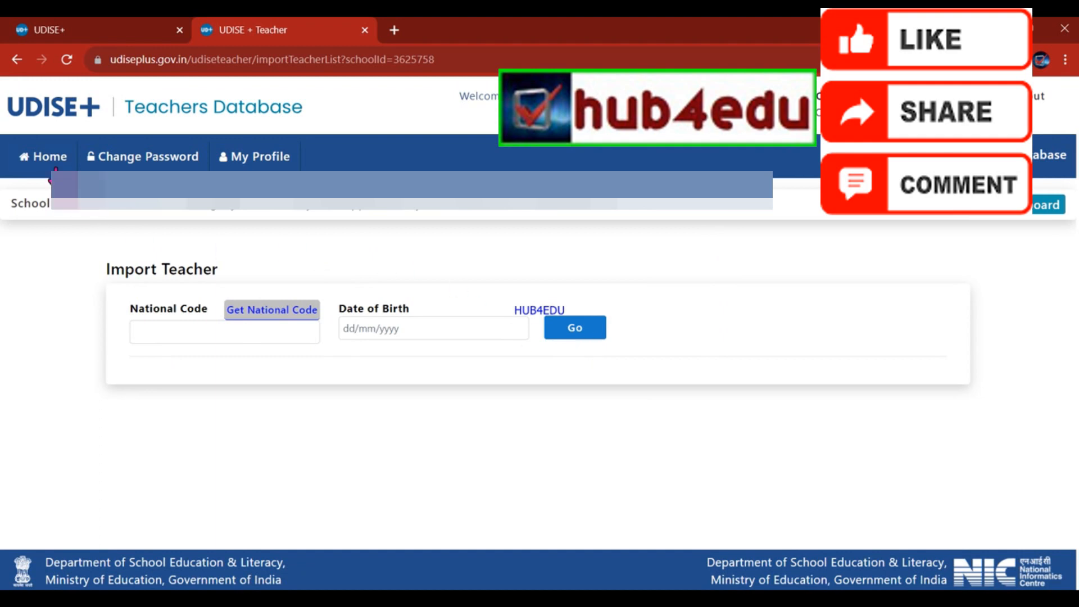
# Explore Teacher Global Search's State, Teacher Name and Date of Birth fields without searching, then go back.
pyautogui.click(15, 60)
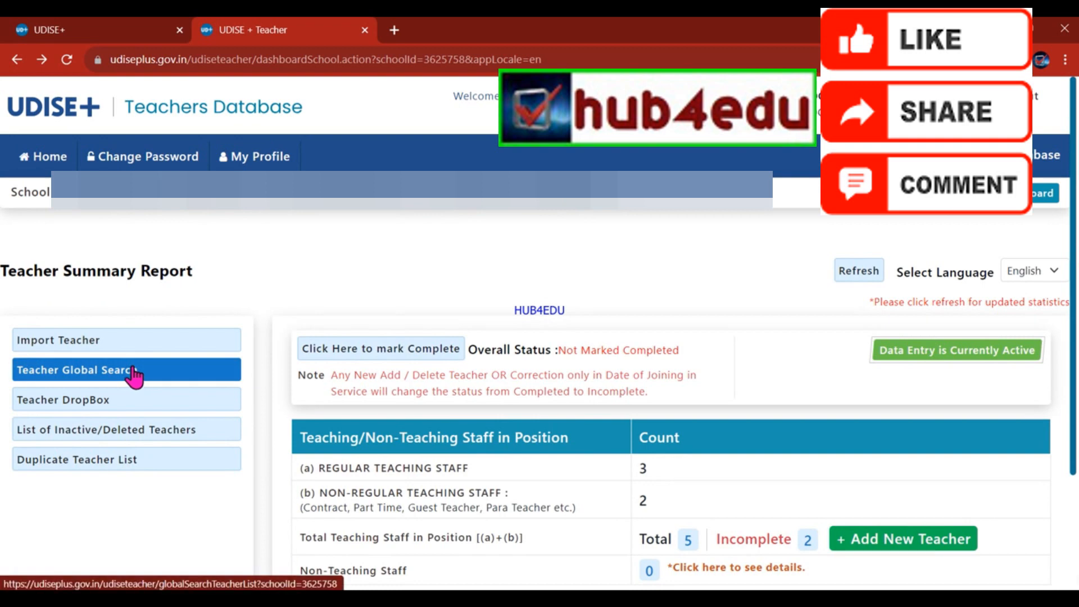
pyautogui.click(135, 376)
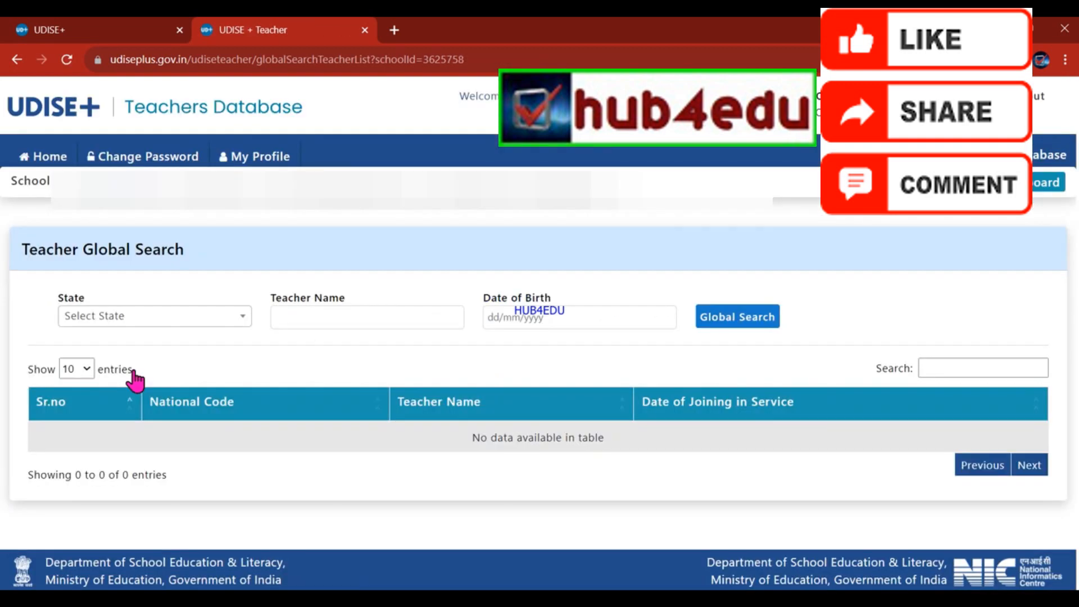
pyautogui.click(168, 322)
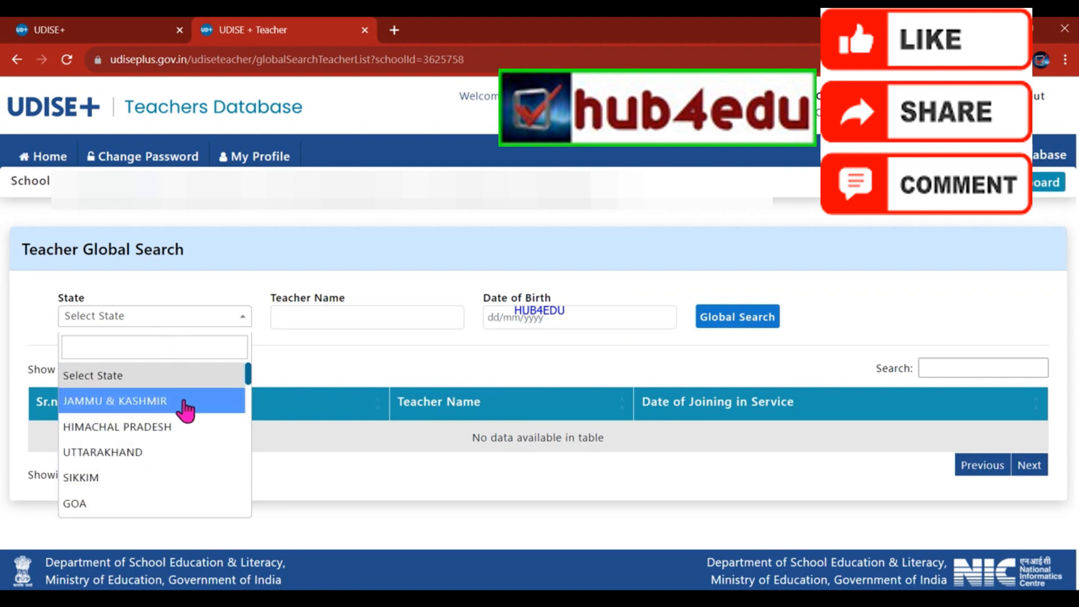
pyautogui.click(283, 316)
pyautogui.click(538, 324)
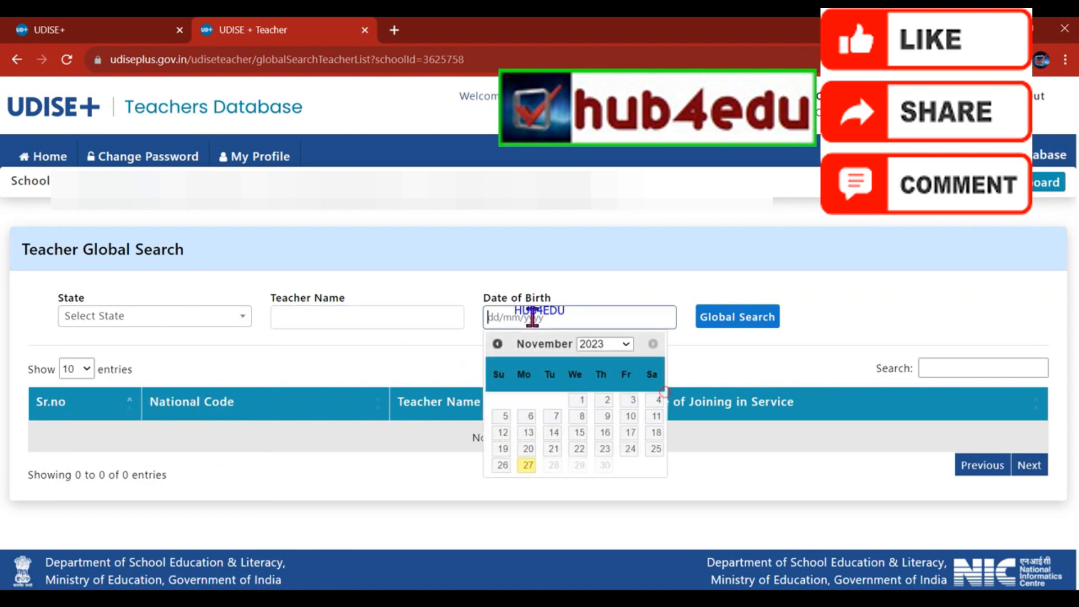
pyautogui.click(680, 280)
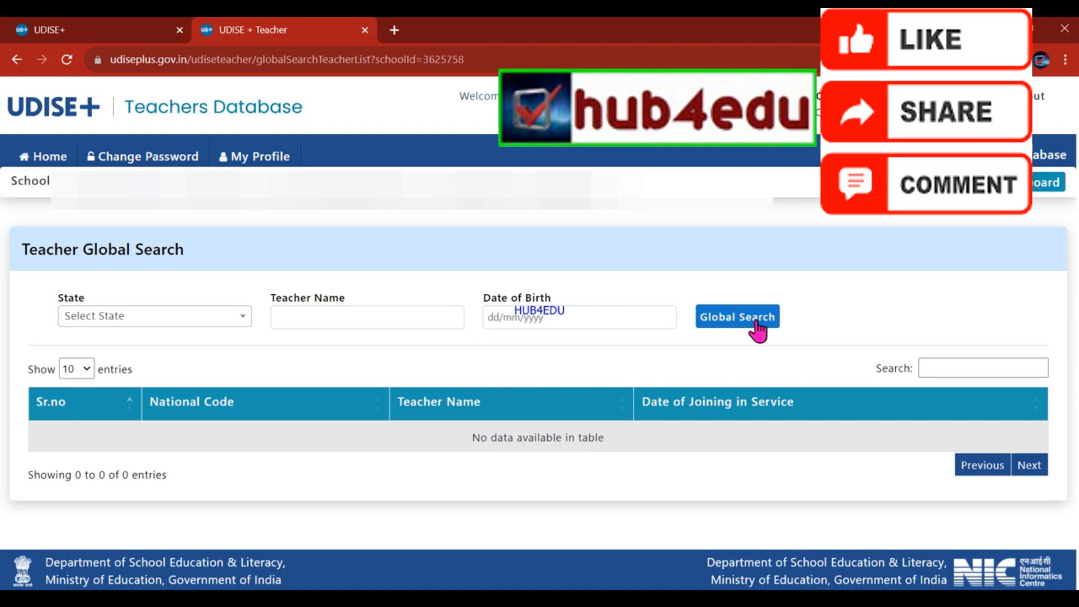
pyautogui.click(19, 61)
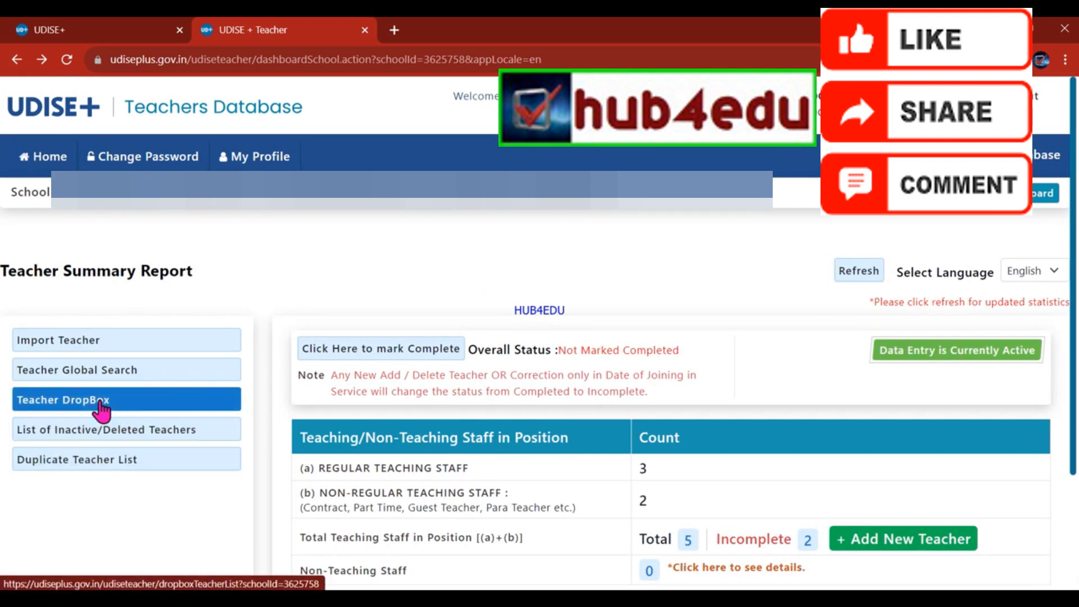
# Explore the Teacher DropBox UDISE Code, National Code, State and School search inputs.
pyautogui.click(101, 402)
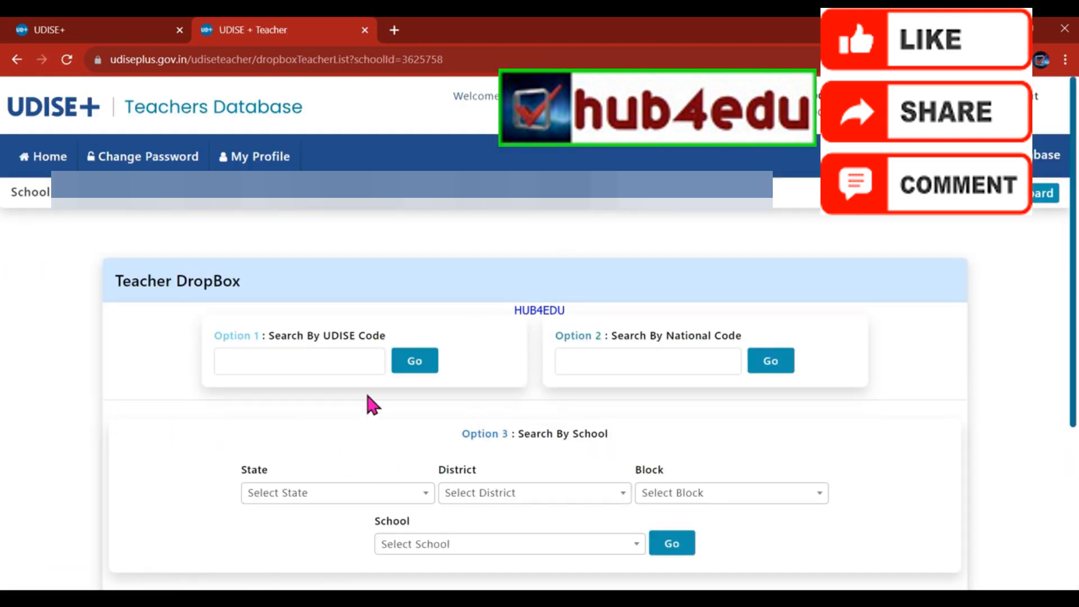
pyautogui.click(331, 353)
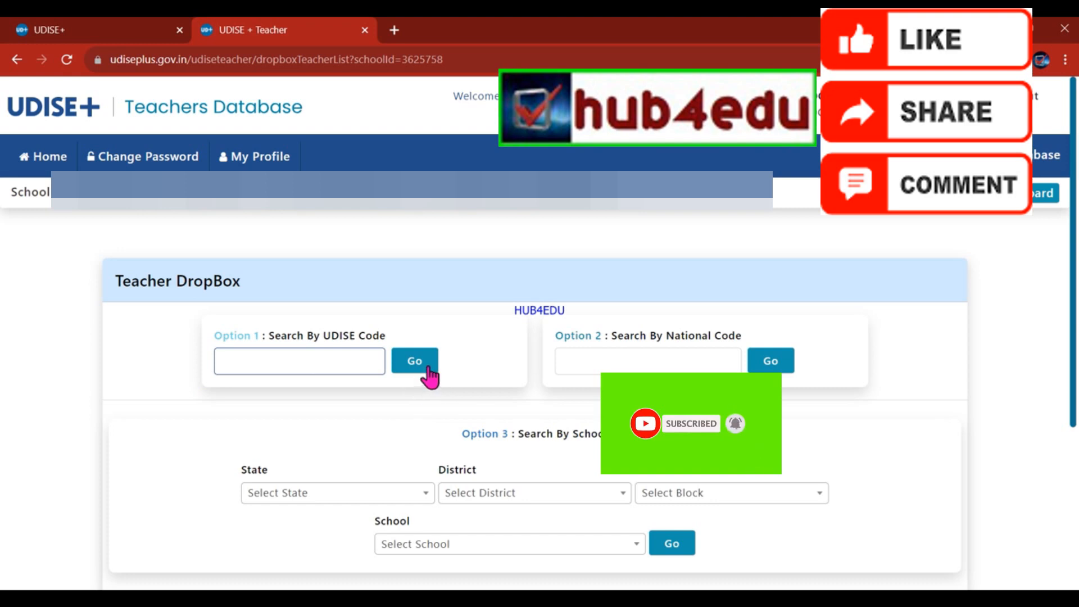
pyautogui.click(656, 355)
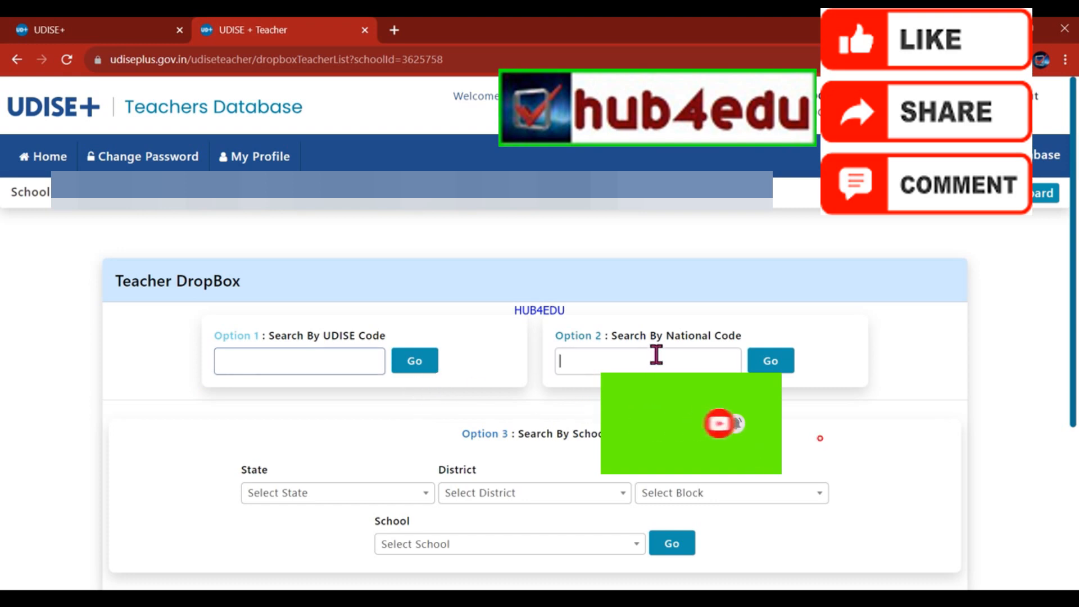
pyautogui.click(849, 363)
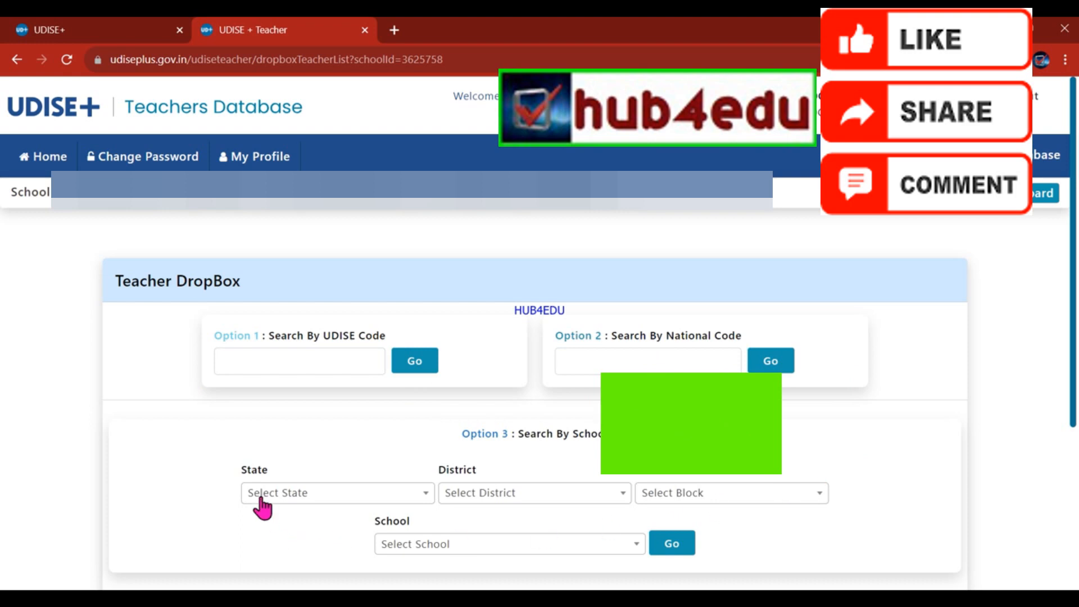
pyautogui.click(261, 494)
pyautogui.click(259, 497)
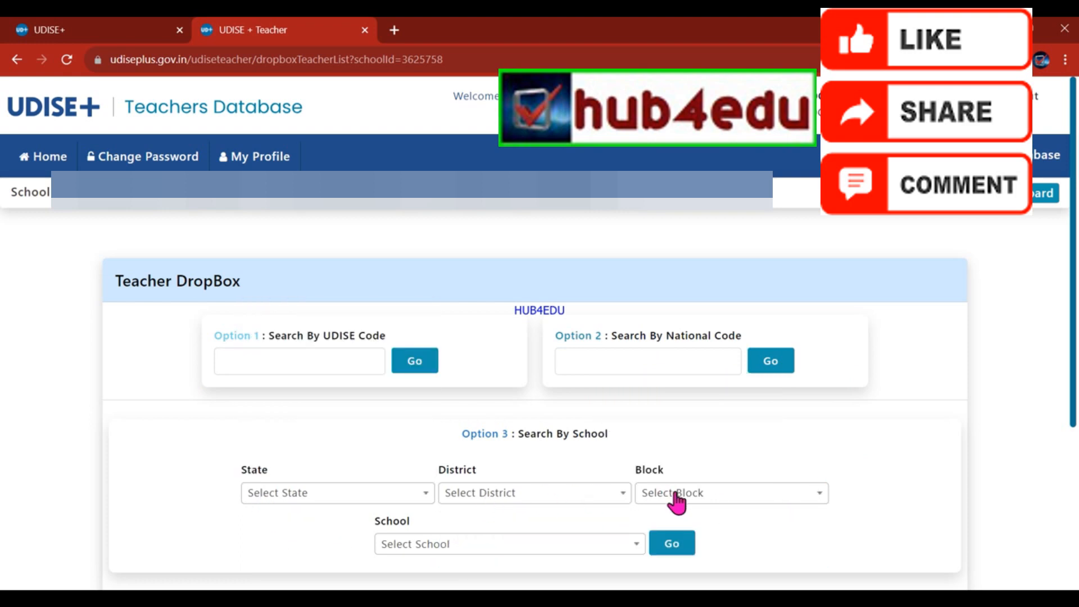
pyautogui.click(513, 558)
pyautogui.click(514, 551)
# View the empty Inactive/Deleted Teachers and Duplicate Teacher lists, returning to the dashboard each time.
pyautogui.click(17, 59)
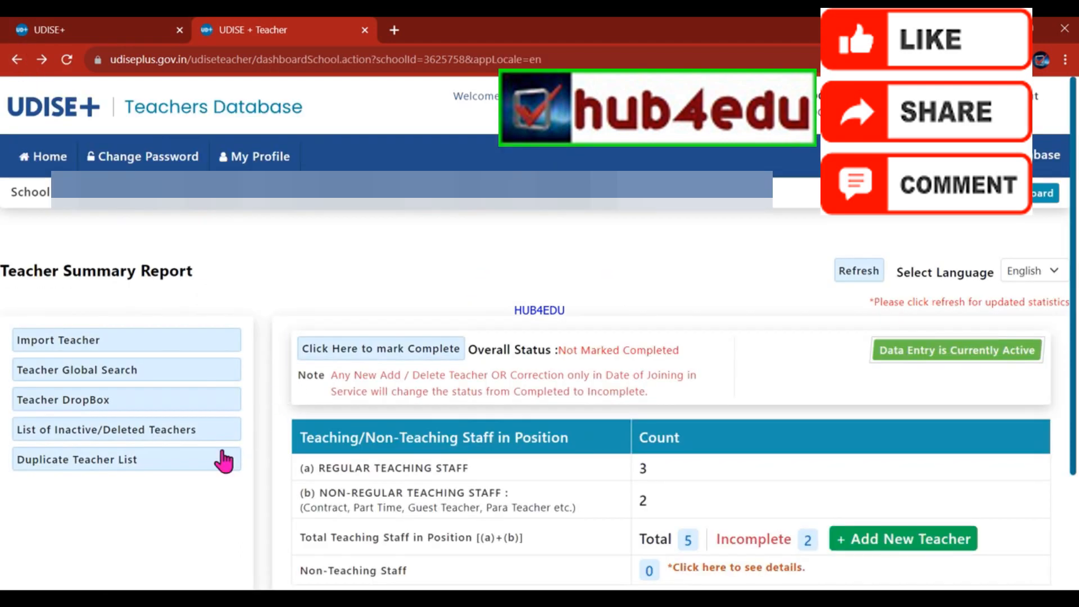
pyautogui.click(137, 439)
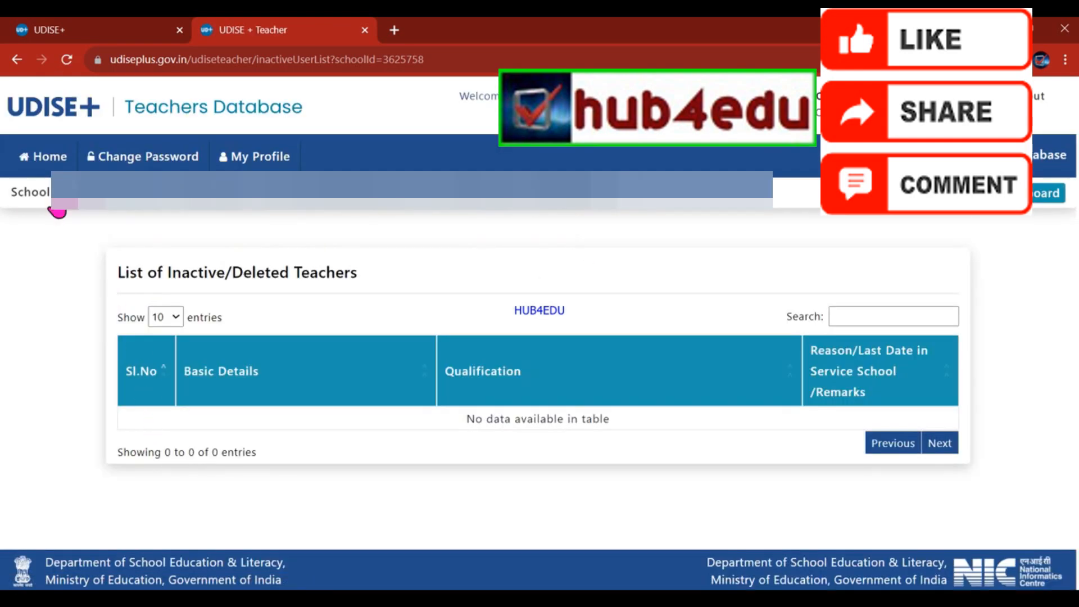
pyautogui.hotkey('alt', 'Left')
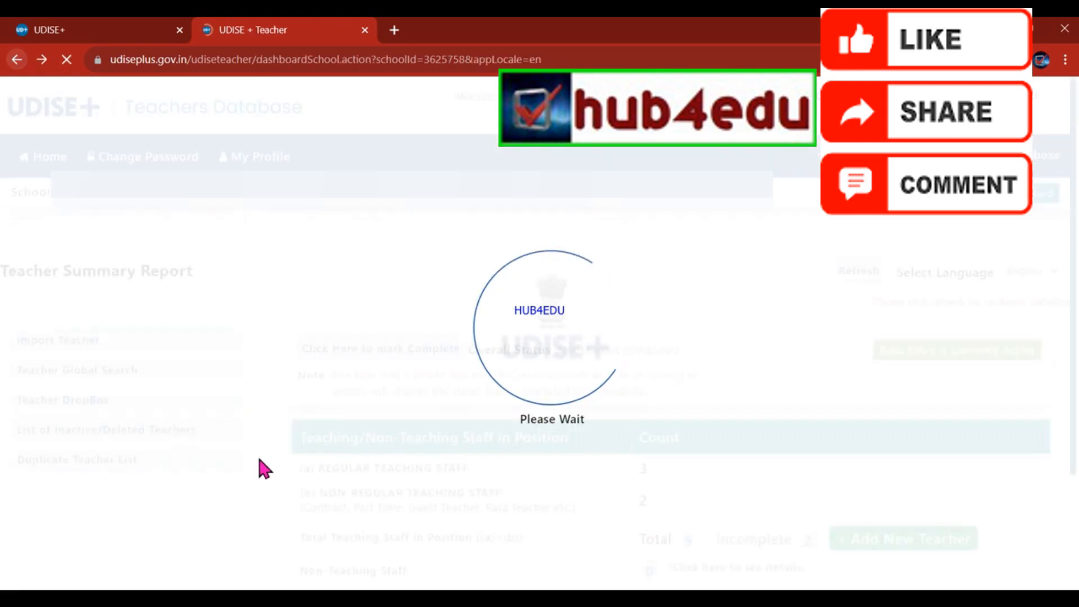
pyautogui.click(100, 464)
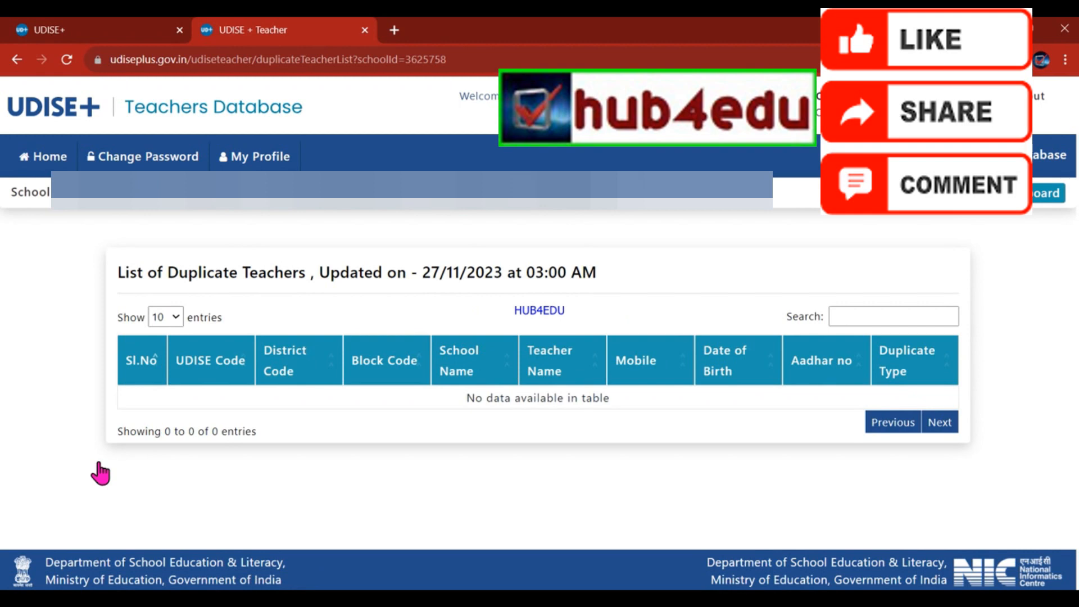
pyautogui.click(17, 59)
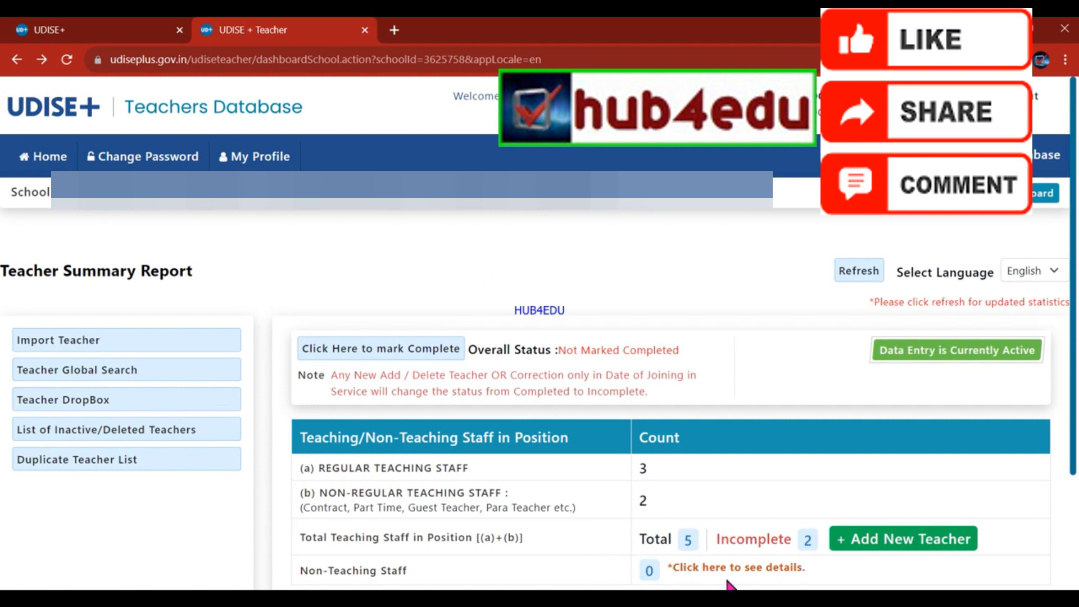
# Glance at Add New Teacher, then open the Total 5 Teachers and Instructors Details list.
pyautogui.click(688, 543)
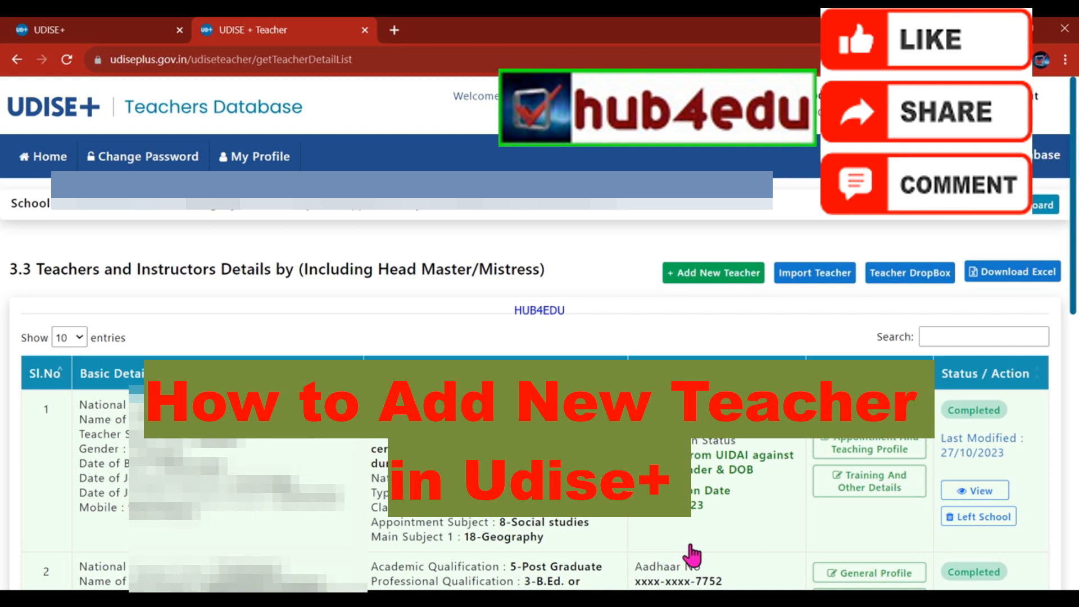
pyautogui.click(675, 281)
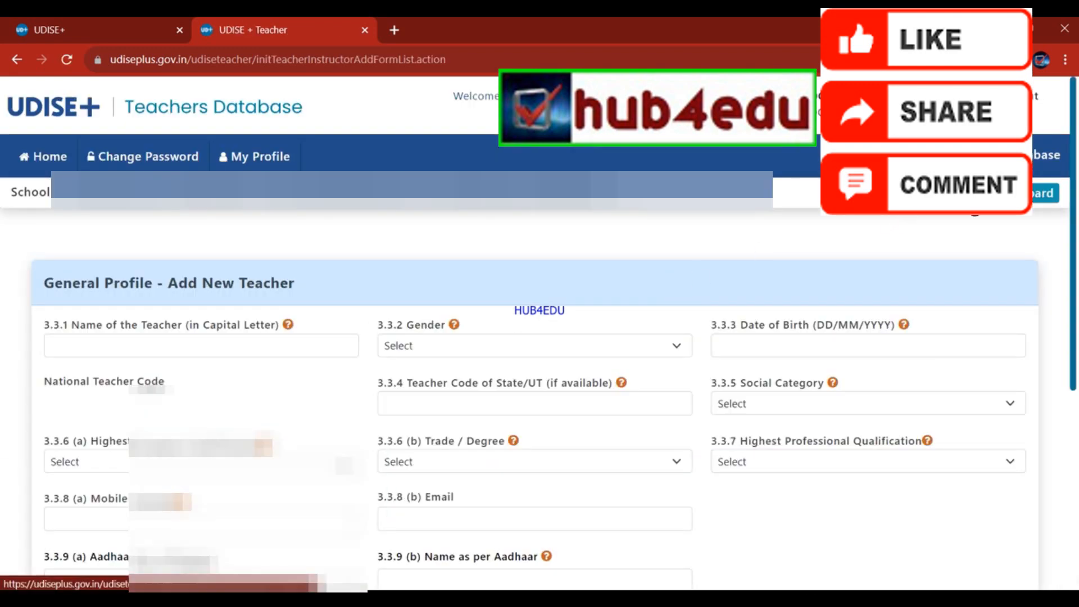
pyautogui.click(972, 196)
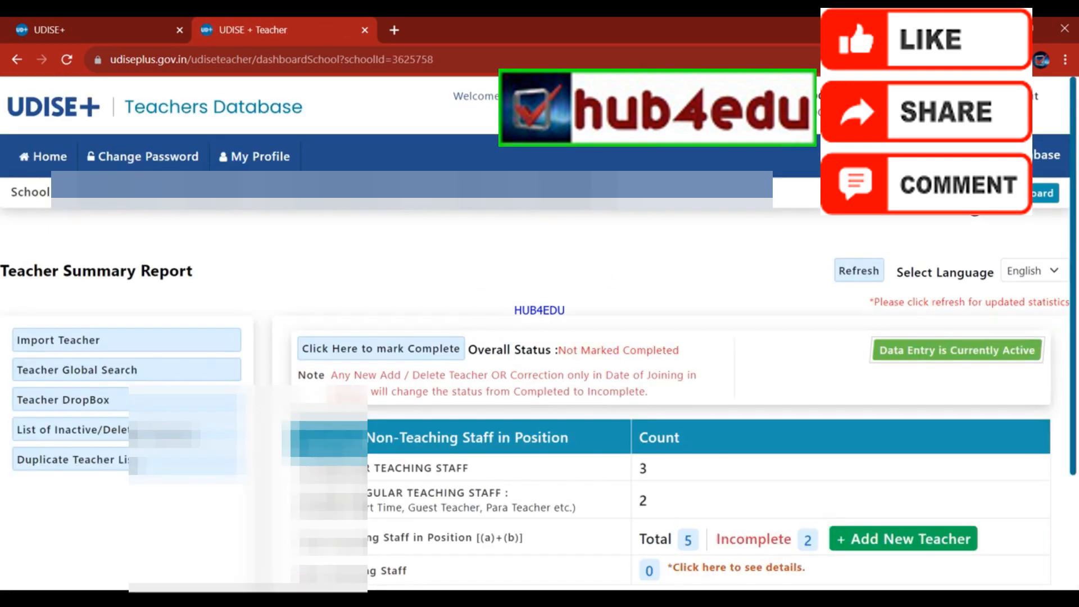
pyautogui.click(689, 542)
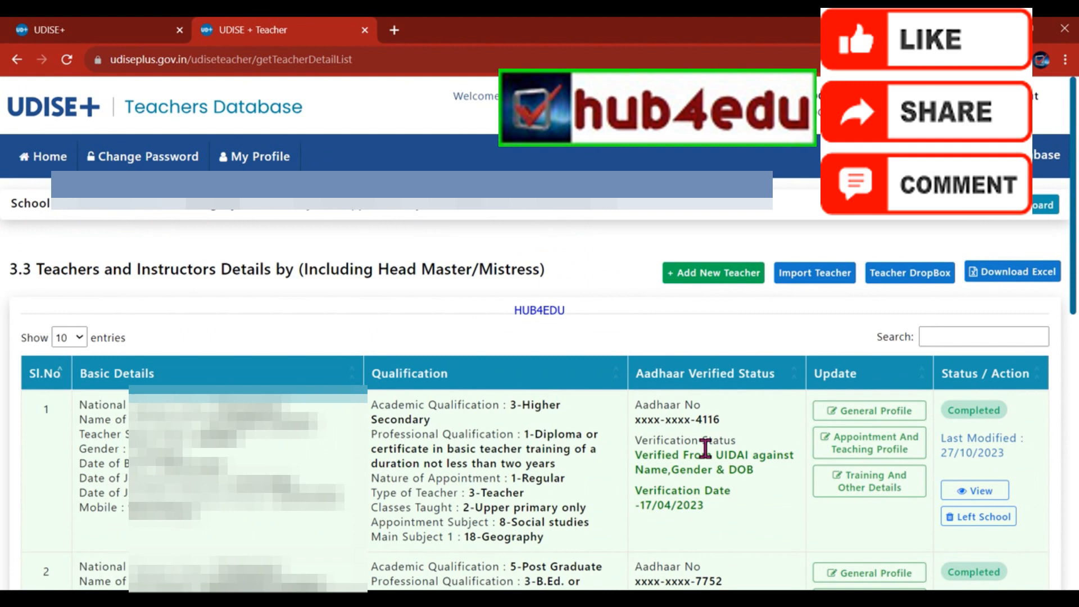
# Download School_Teacher_Profile_Details to Excel, enable editing, then minimise back to the browser list.
pyautogui.click(996, 276)
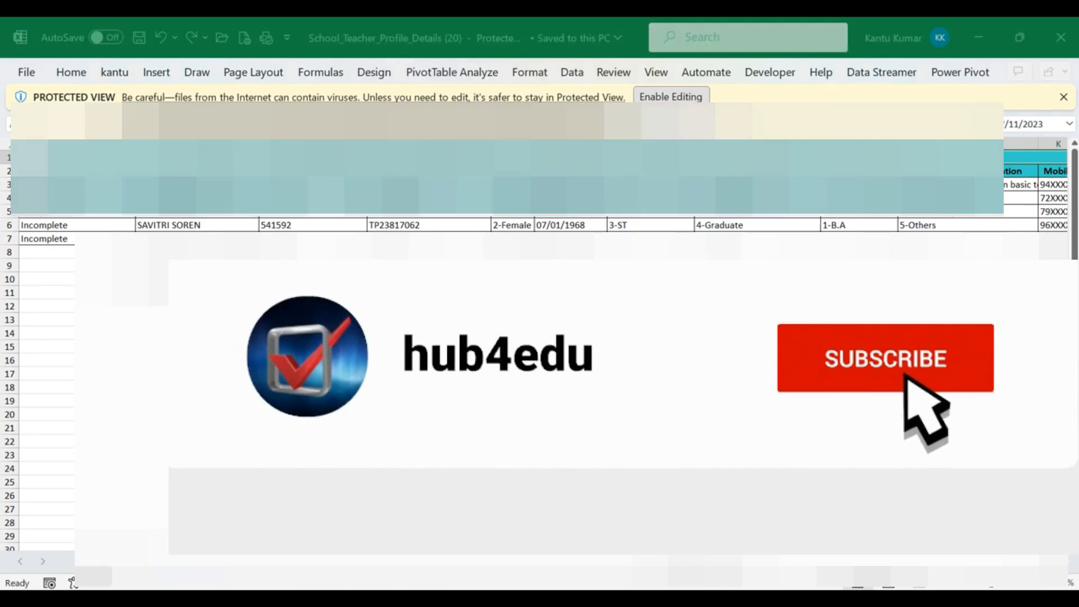
pyautogui.click(683, 97)
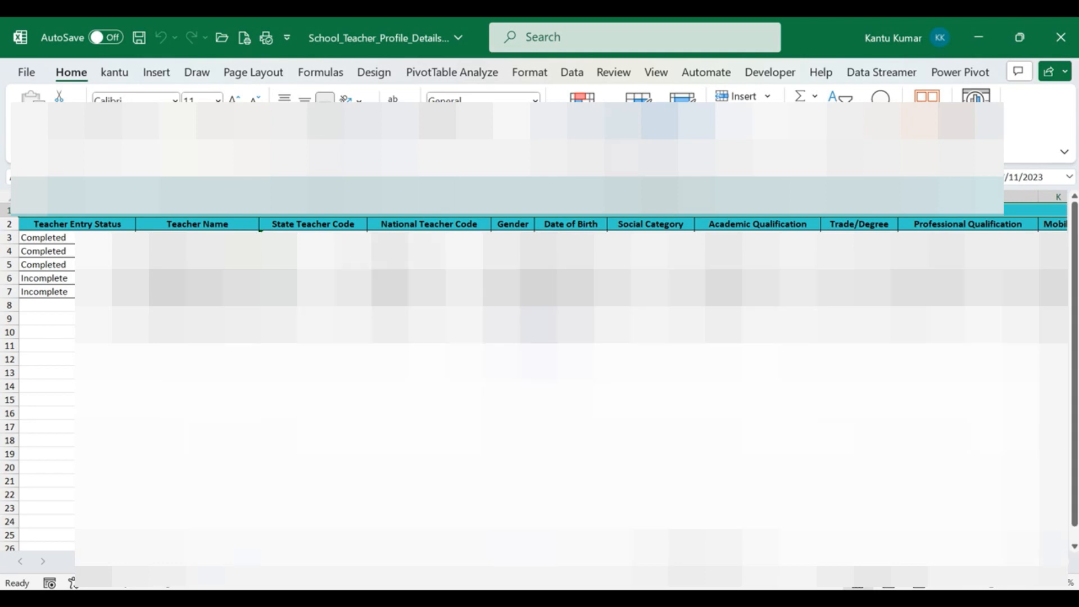
pyautogui.click(348, 235)
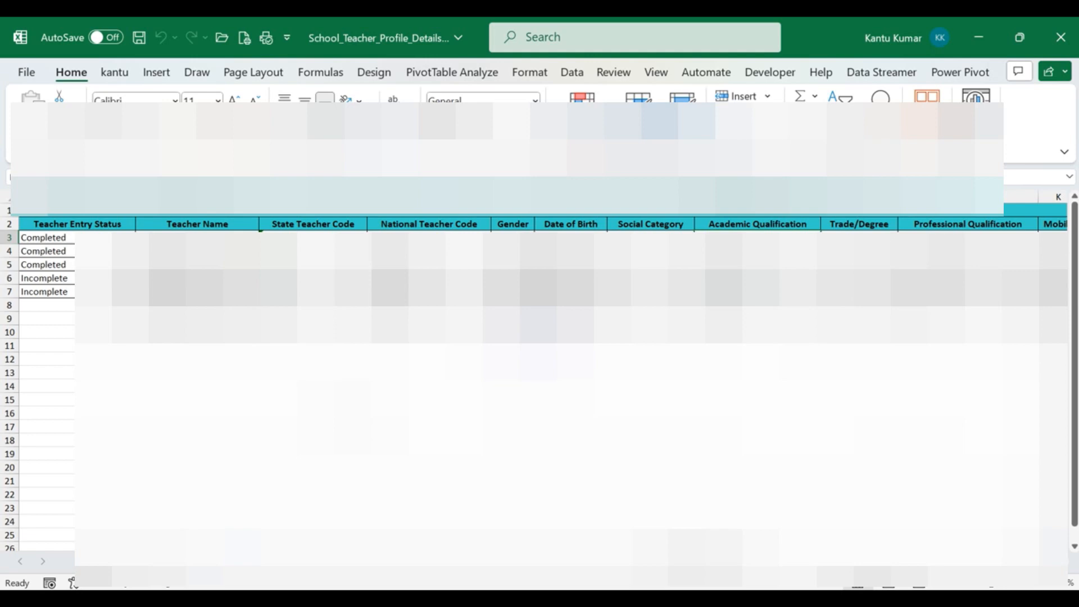
pyautogui.click(975, 36)
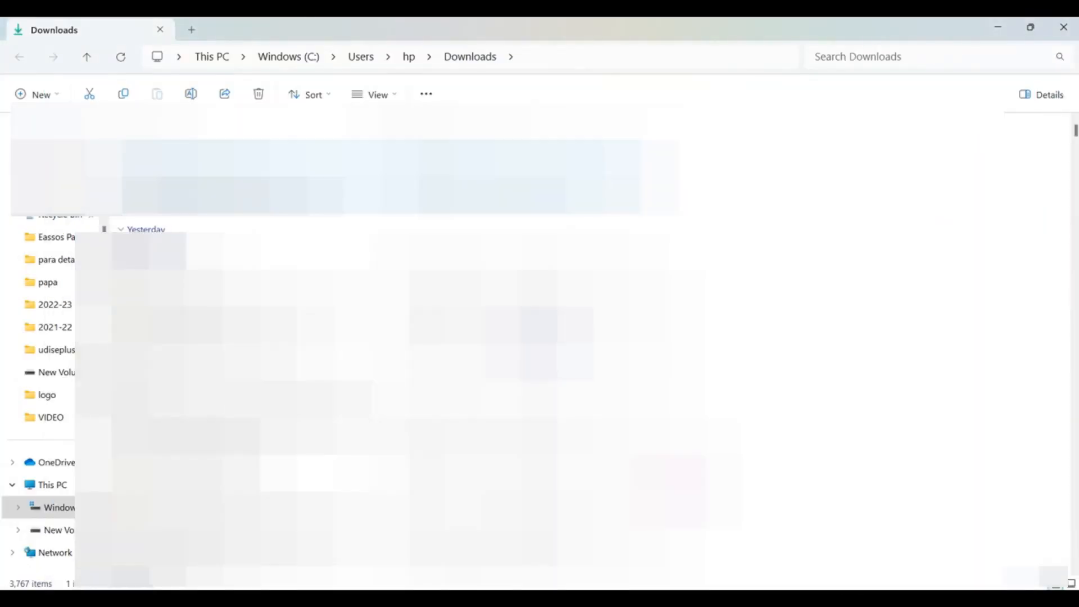
pyautogui.click(999, 28)
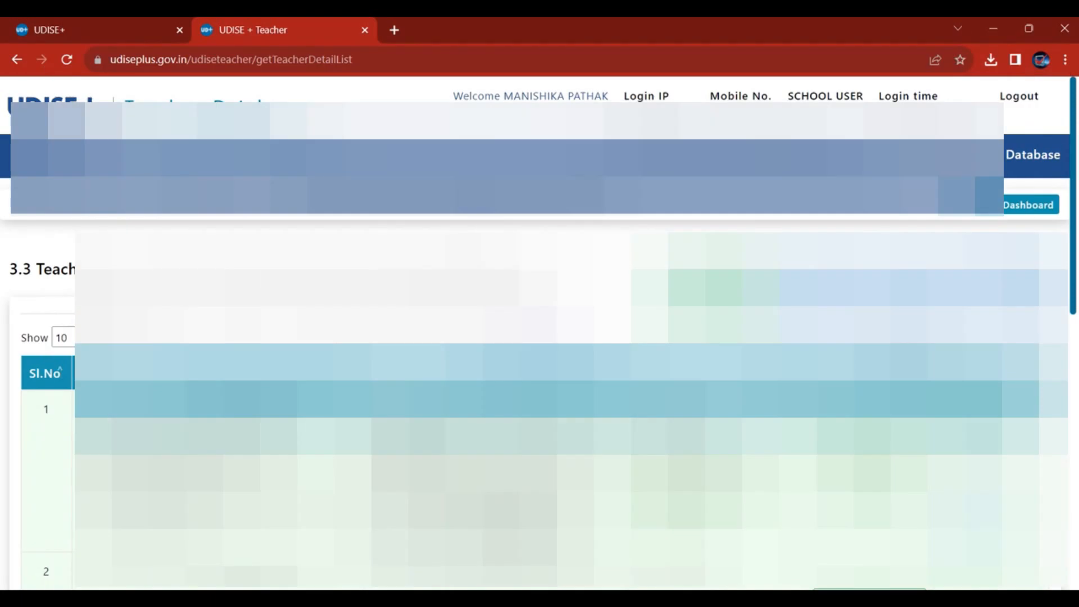
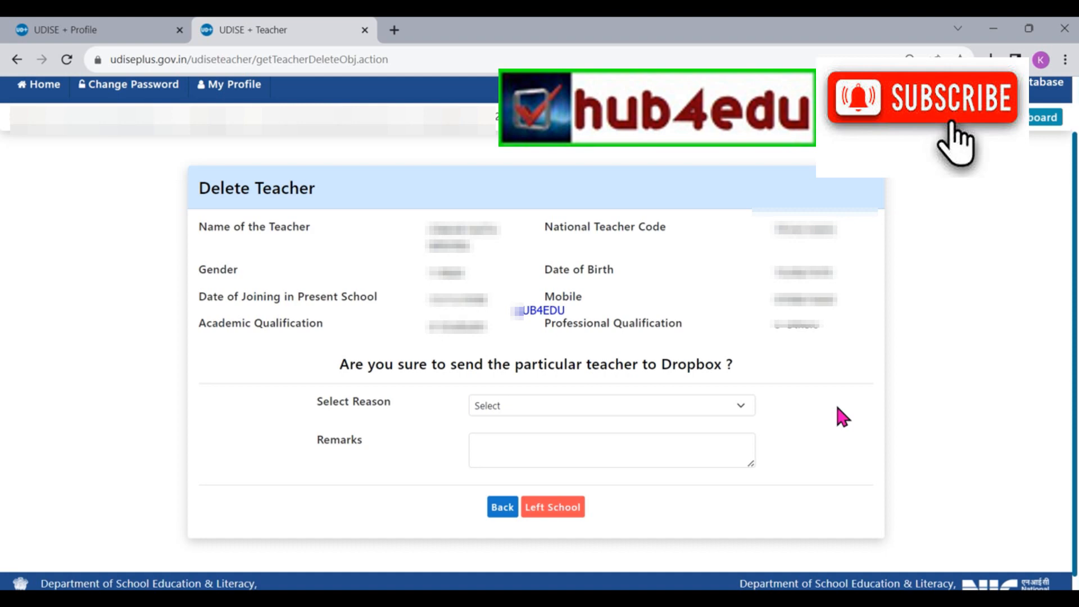
# Choose leaving reason 4-Transferred/Shifted to Another School and enter the remark 'DUE TO PROMOTION'.
pyautogui.click(566, 404)
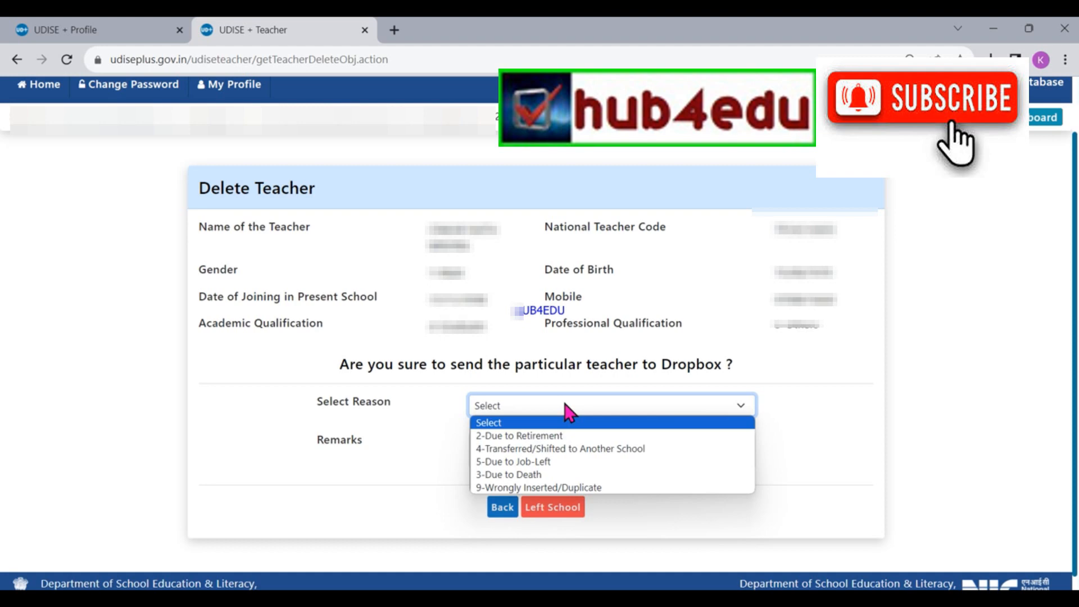
pyautogui.click(556, 449)
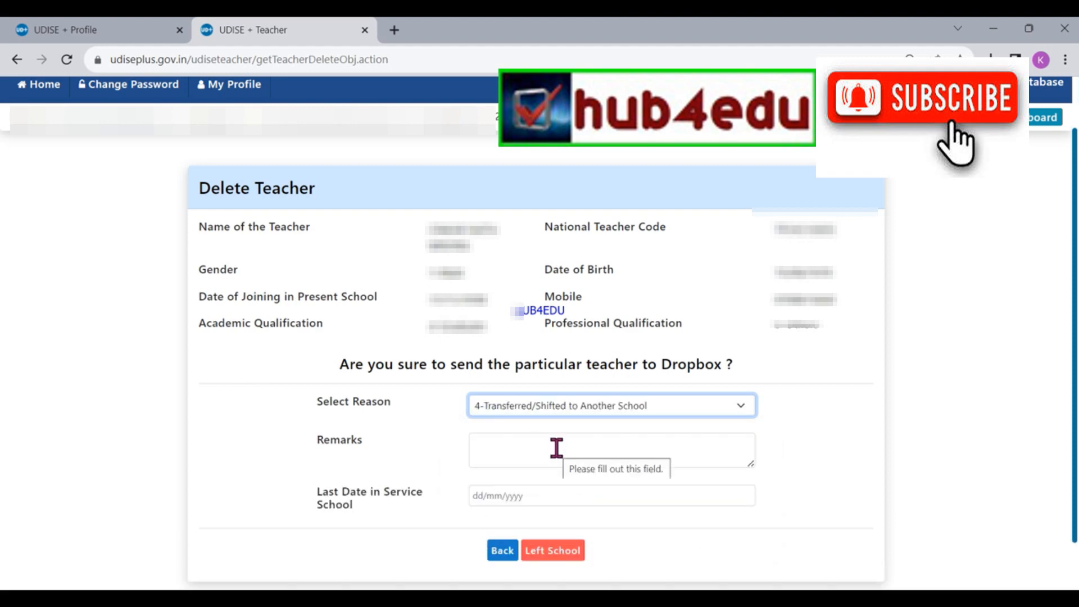
pyautogui.click(557, 449)
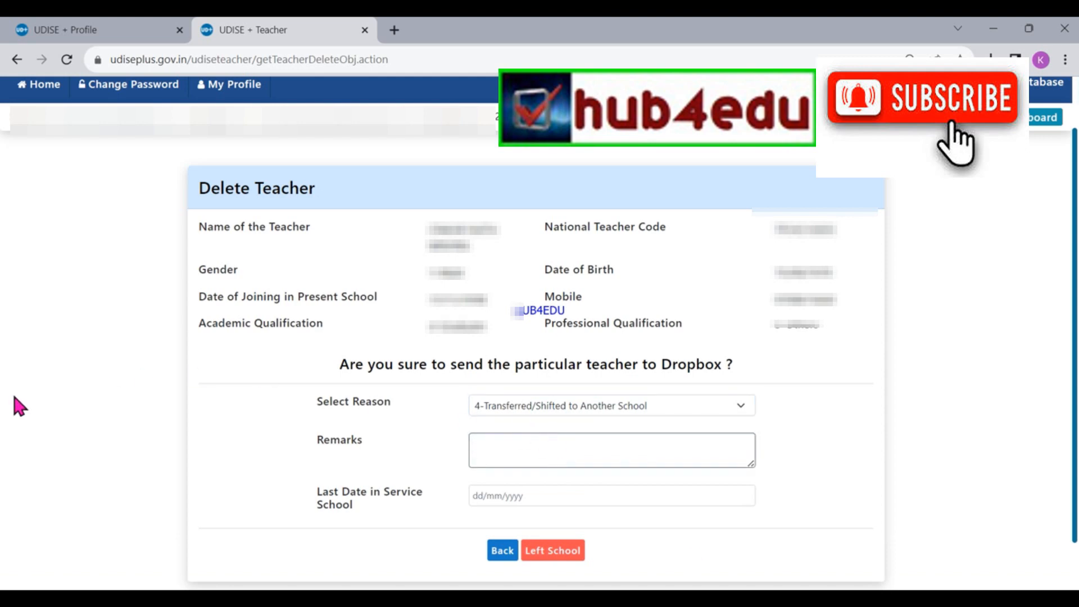
pyautogui.write('DUE TO PROMOTION')
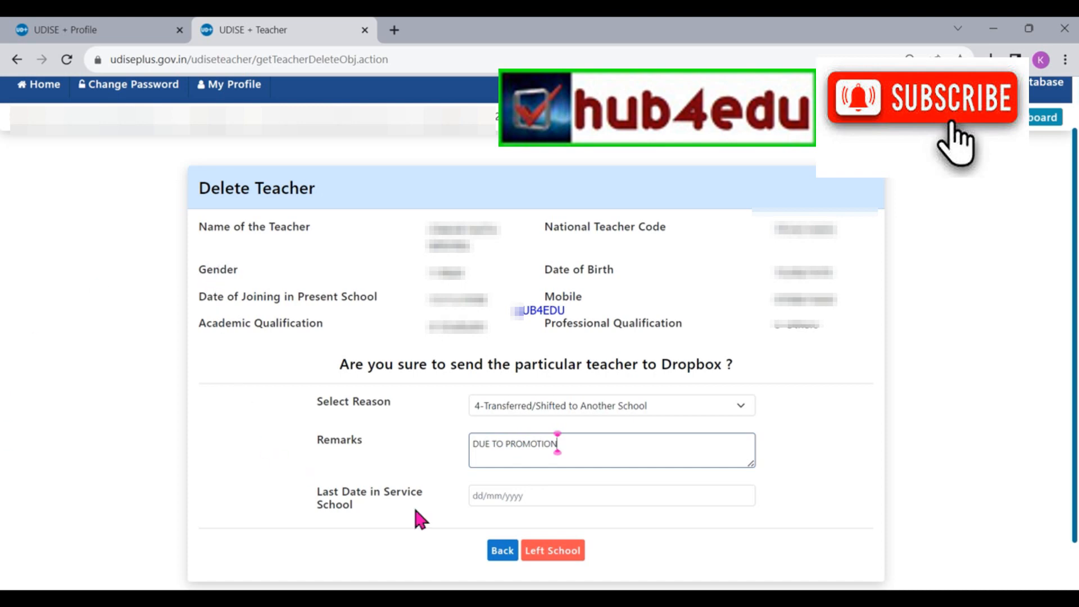
# Set Last Date in Service to 28/04/2023 and submit the teacher as Left School.
pyautogui.click(475, 494)
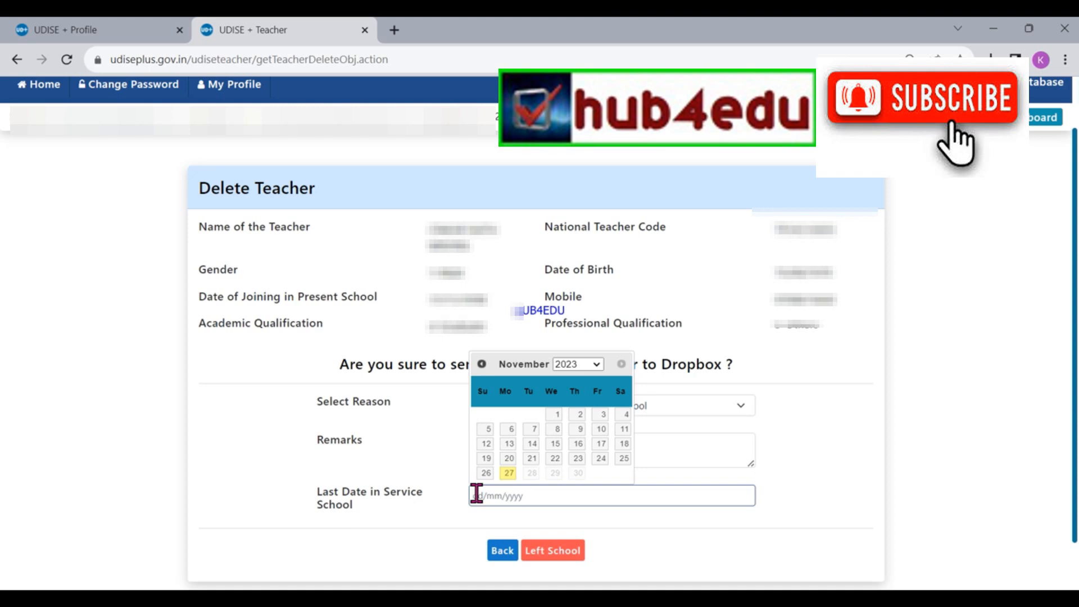
pyautogui.click(482, 364)
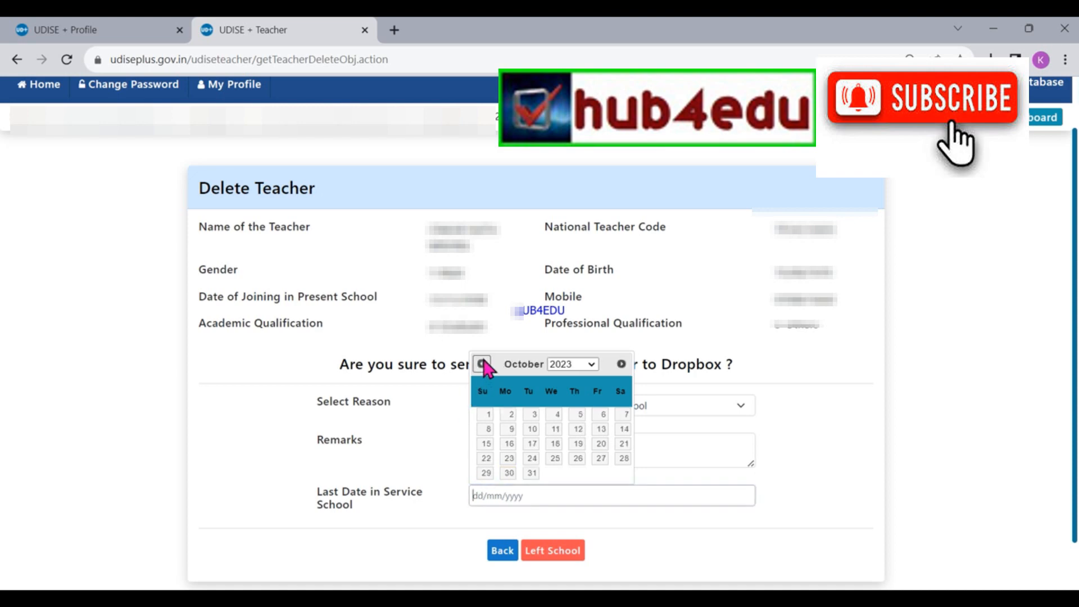
pyautogui.click(482, 364)
pyautogui.click(482, 364)
pyautogui.click(482, 364)
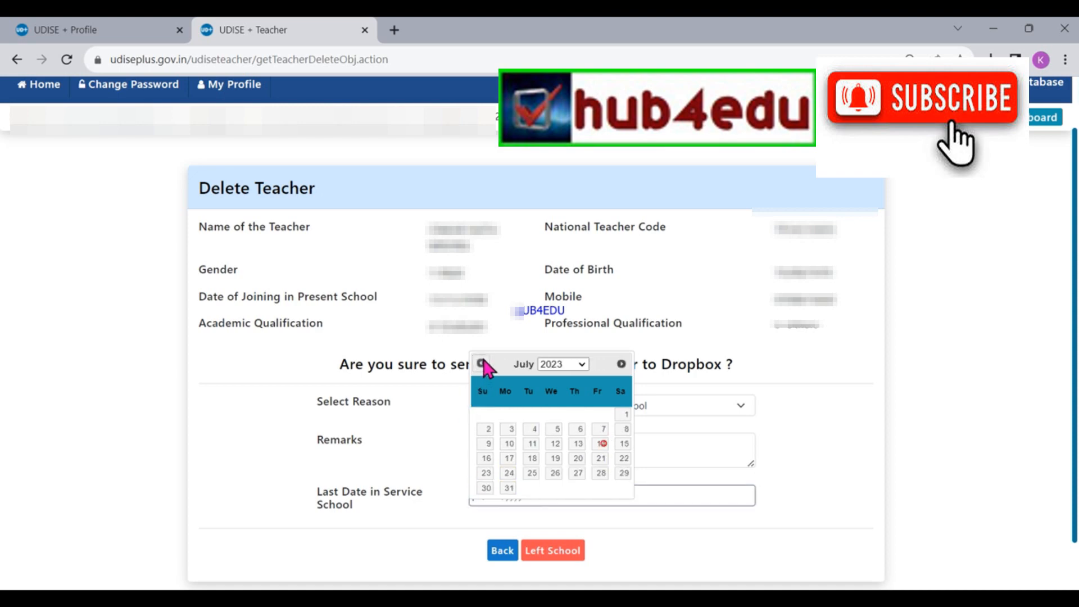
pyautogui.click(481, 364)
pyautogui.click(482, 364)
pyautogui.click(481, 364)
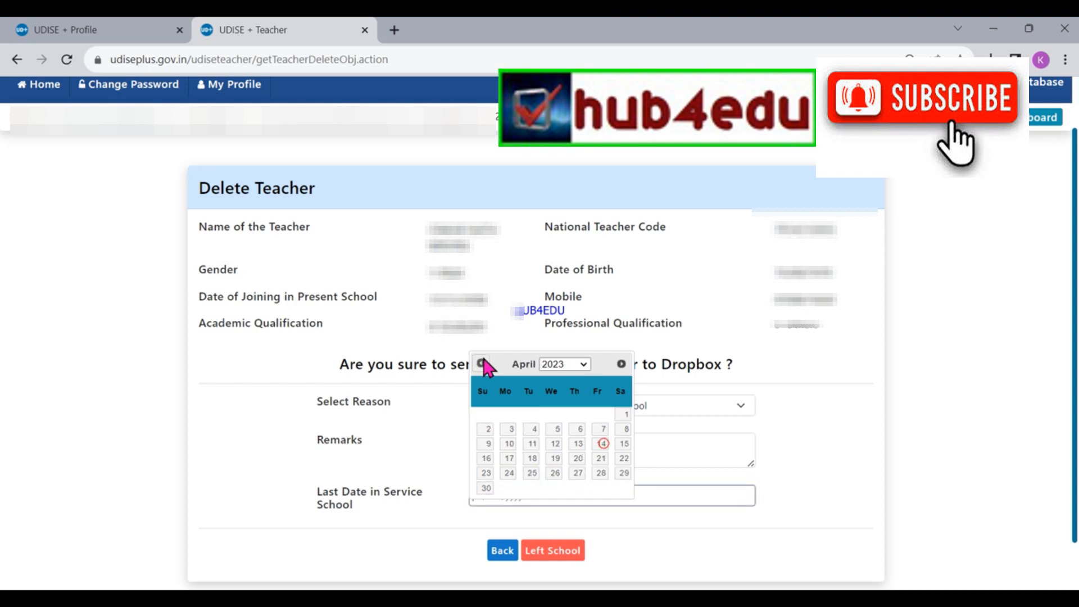
pyautogui.click(599, 473)
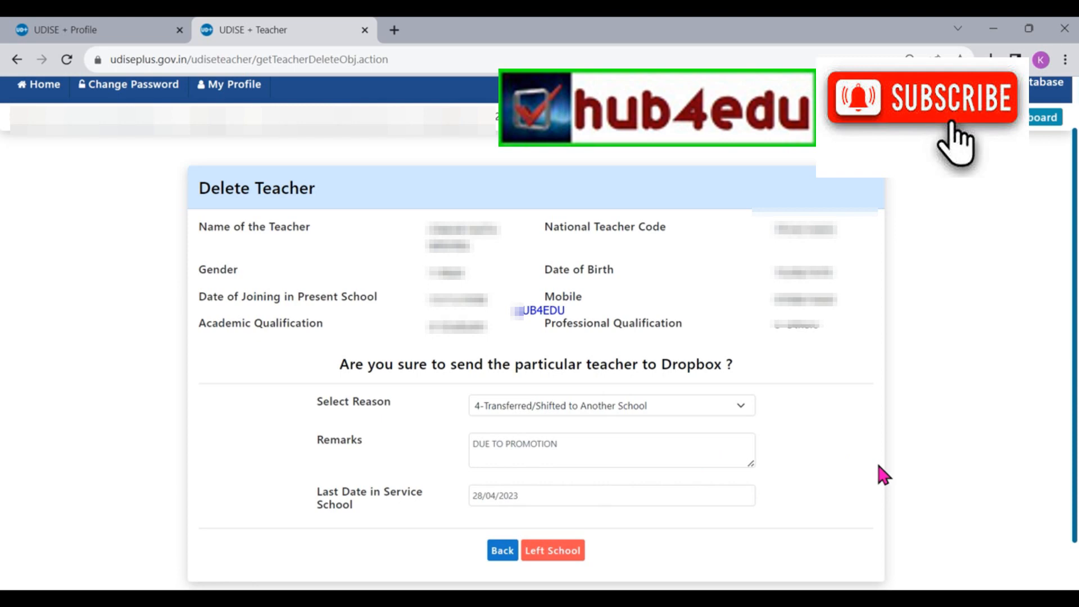
pyautogui.click(543, 558)
pyautogui.click(554, 558)
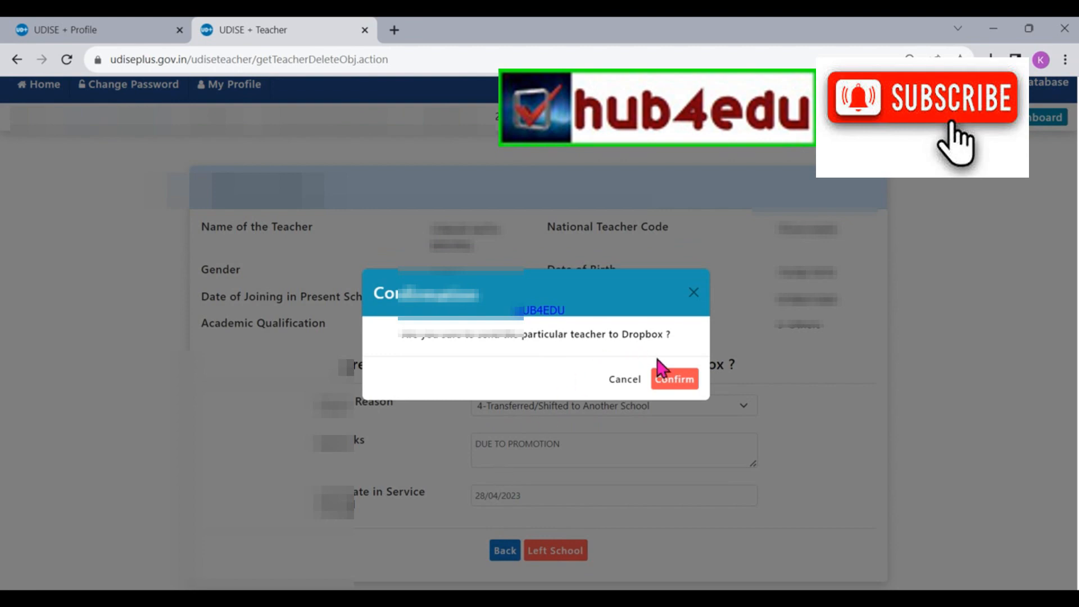
# Confirm moving the teacher to the Dropbox, returning to the 3.3 Teachers and Instructors Details list.
pyautogui.click(679, 380)
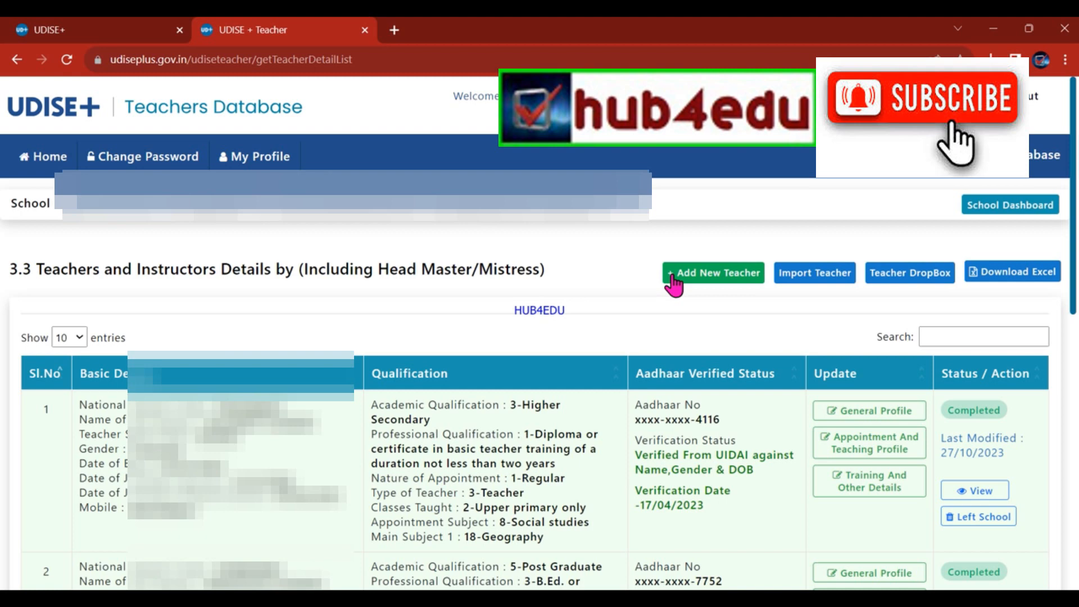
# On the Import Teacher form, enter the teacher's National Code and date of birth, then run the lookup.
pyautogui.click(800, 274)
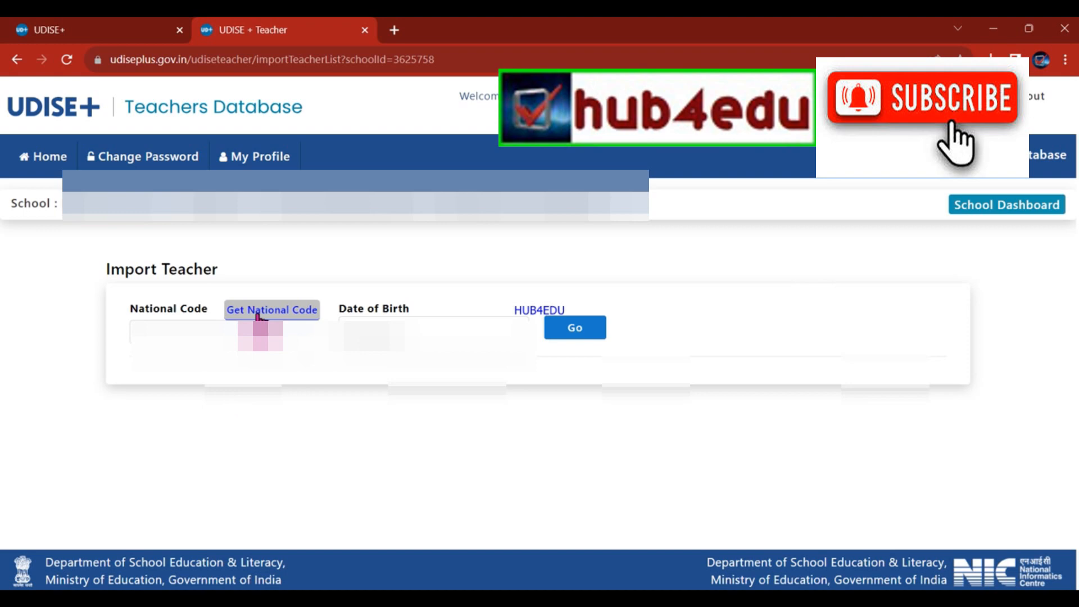
pyautogui.click(198, 331)
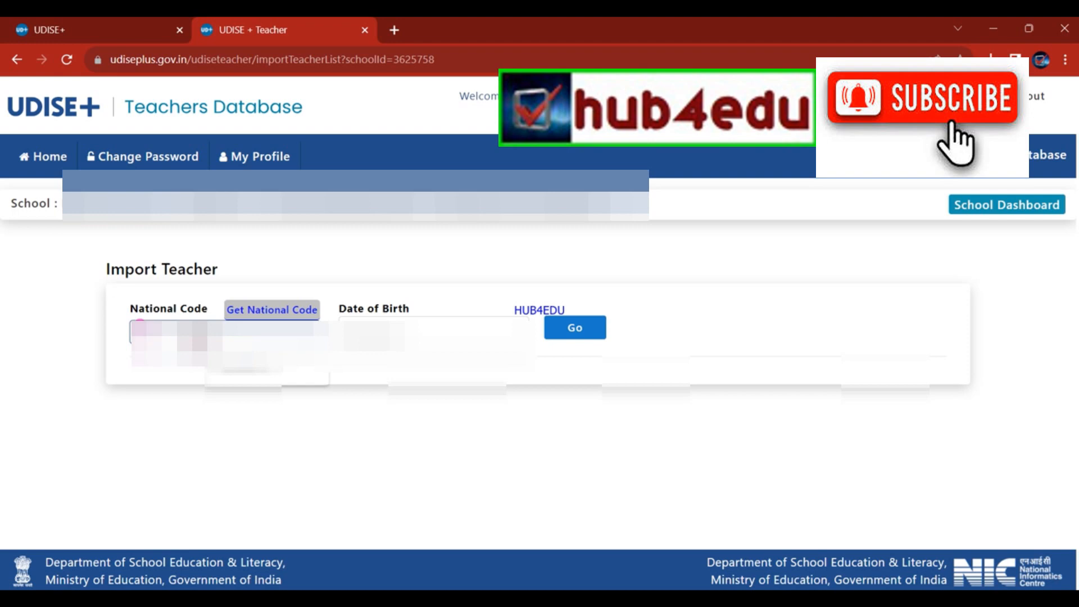
pyautogui.write('1')
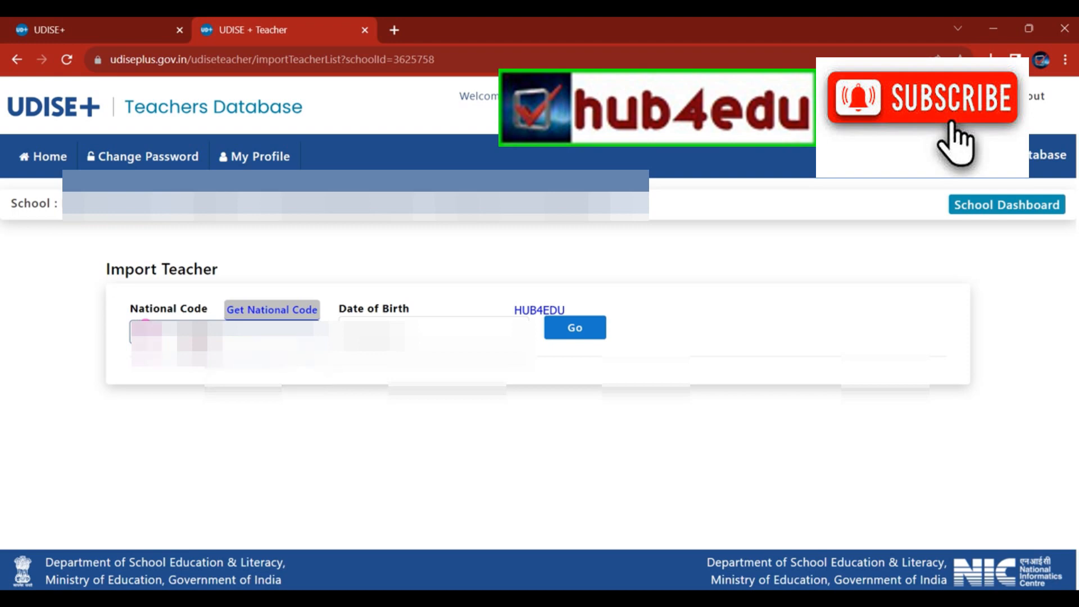
pyautogui.write('111111')
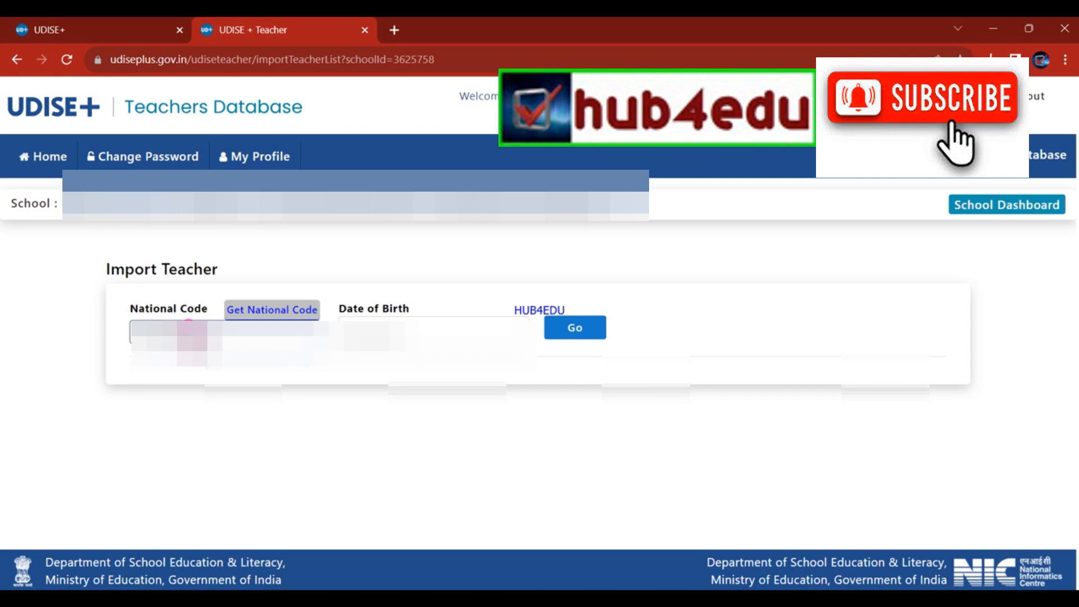
pyautogui.click(314, 416)
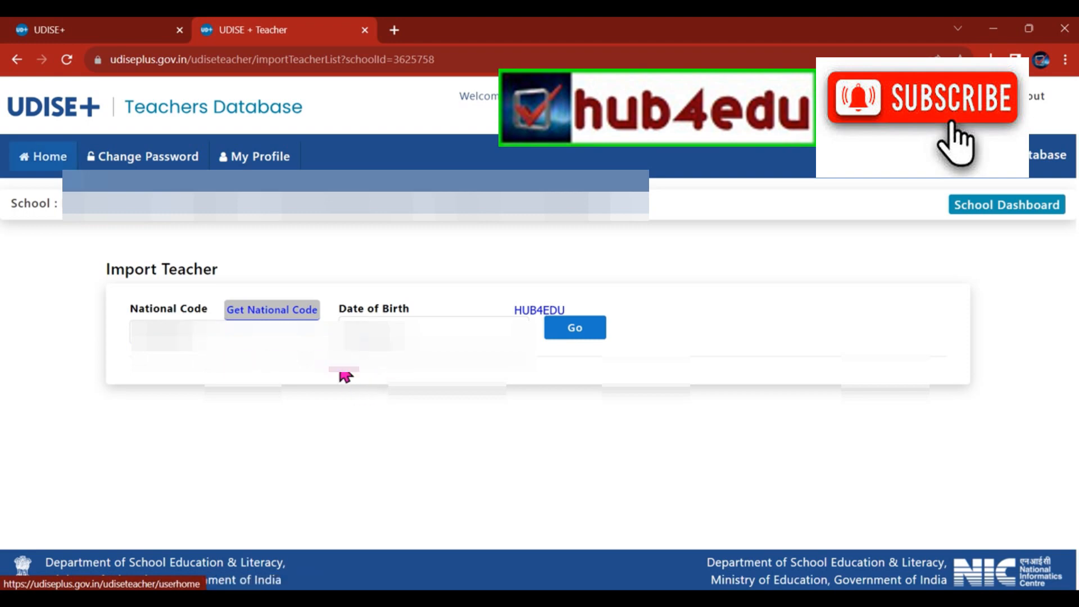
pyautogui.click(343, 320)
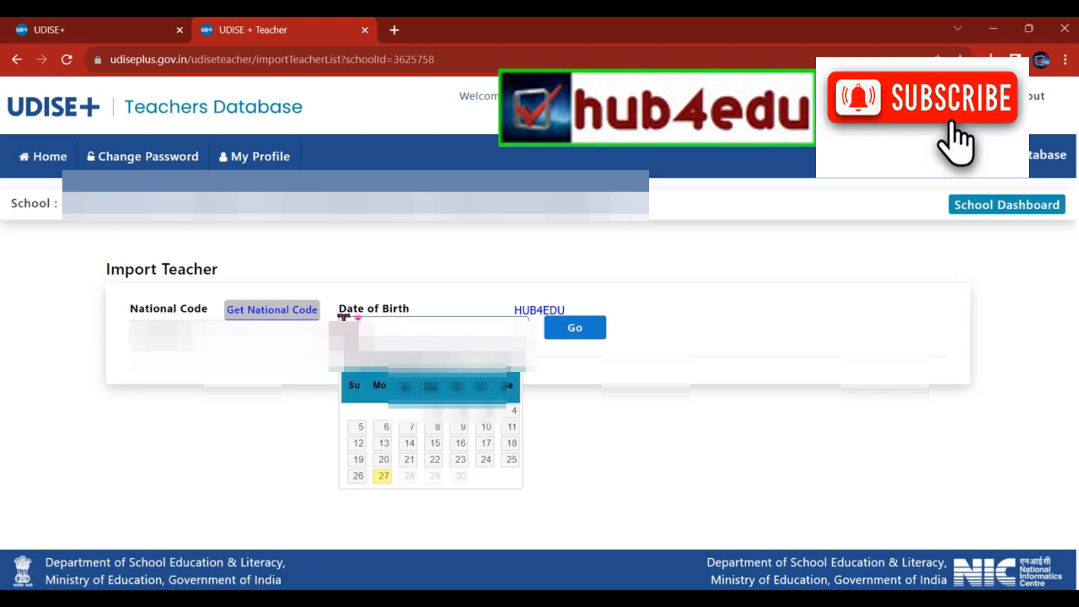
pyautogui.press('Tab')
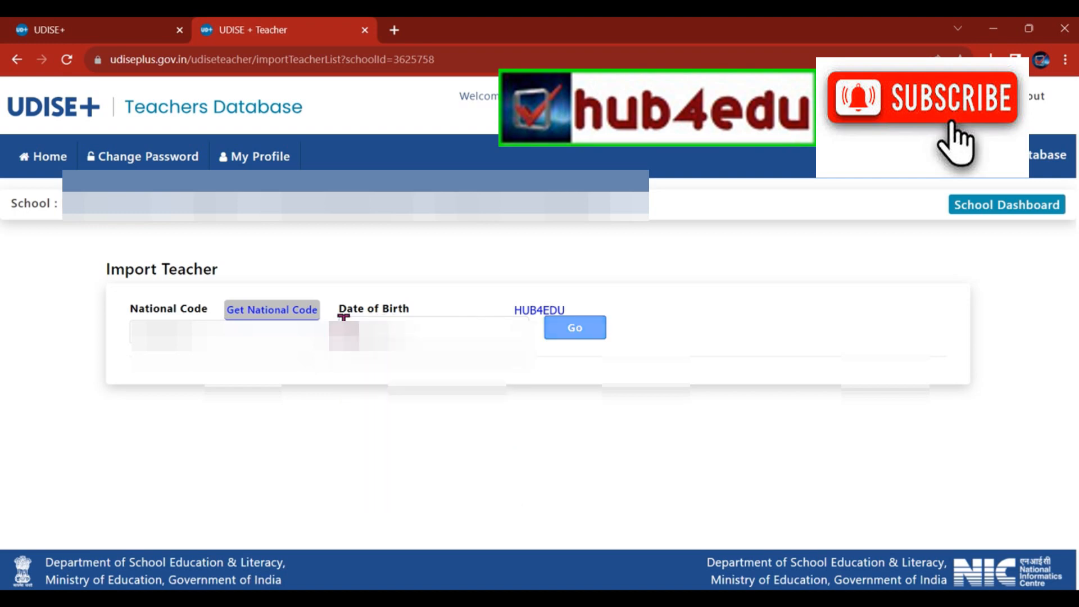
pyautogui.click(562, 338)
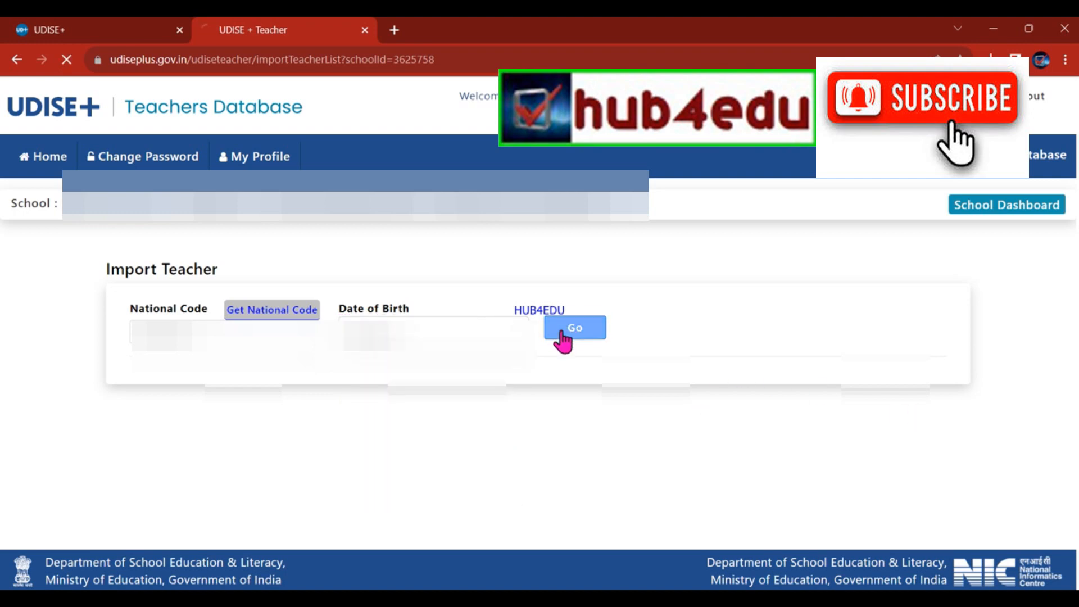